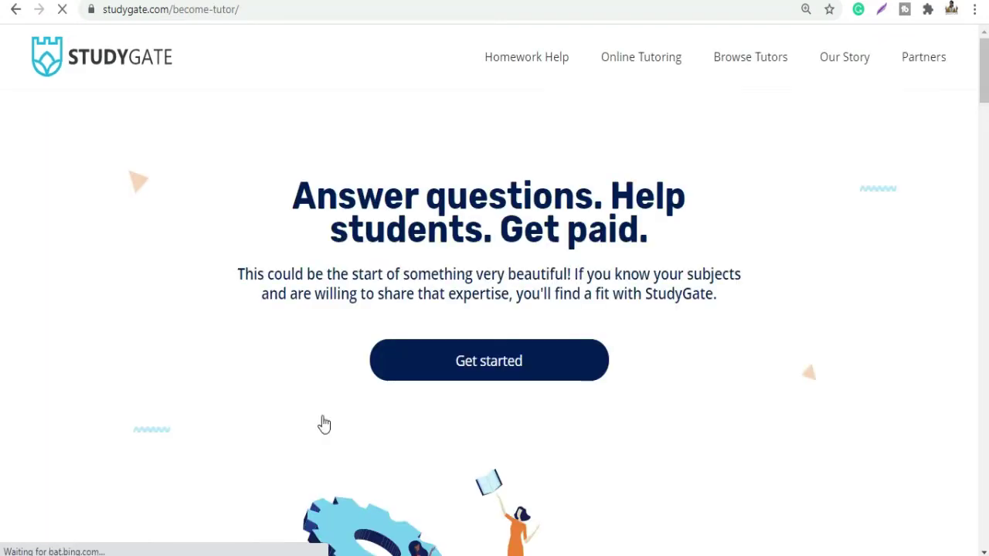
Step: Read through the become-a-tutor page, covering who the platform is, tutor testimonials and the frequently asked questions
scroll(416, 392, down, 5)
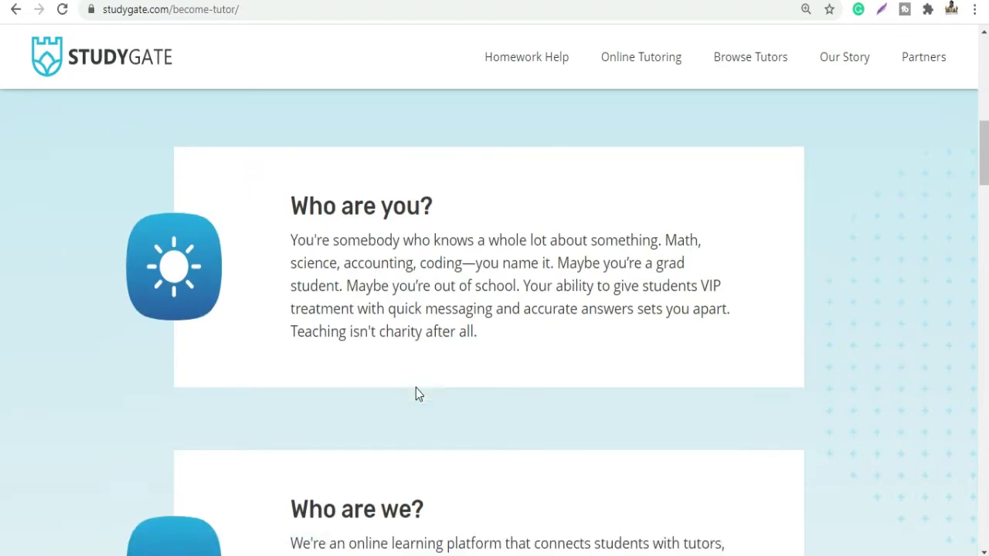
scroll(415, 392, down, 3)
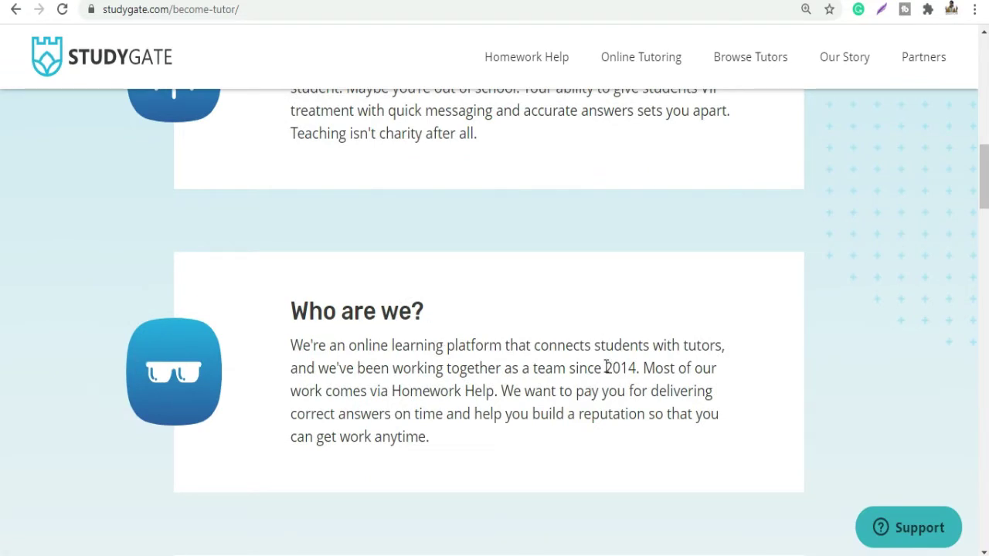
drag(604, 368, 655, 369)
click(643, 427)
scroll(647, 433, down, 8)
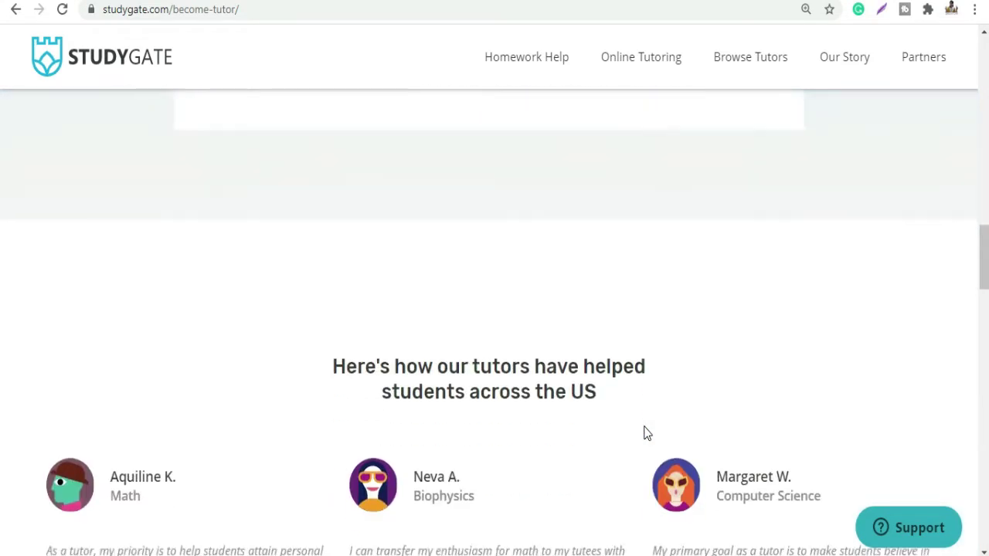
scroll(647, 434, down, 15)
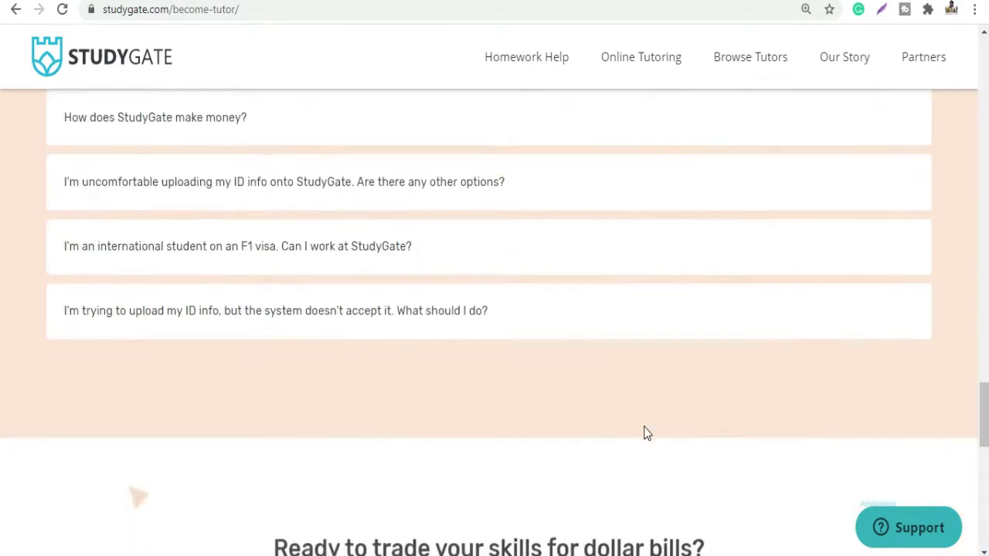
scroll(647, 433, up, 3)
scroll(549, 379, up, 3)
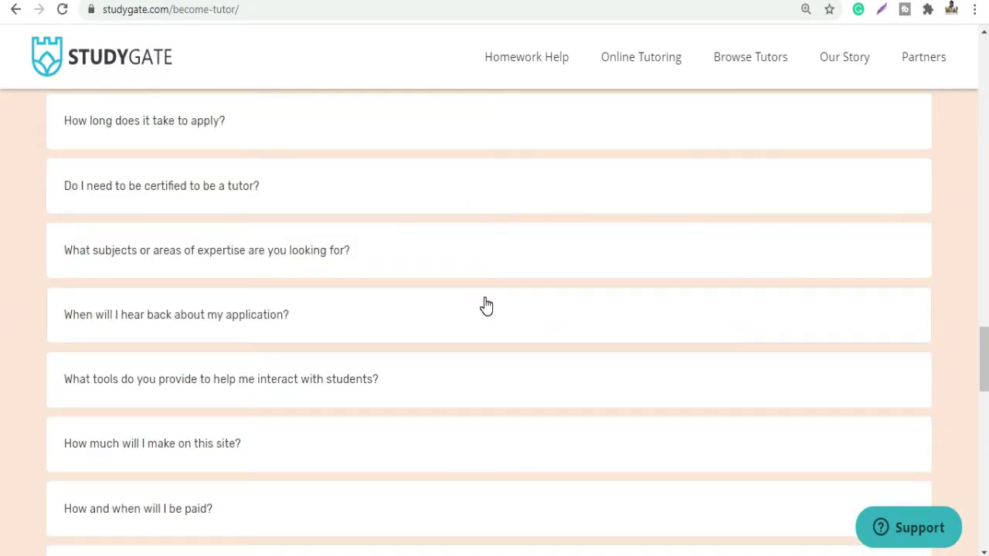
scroll(486, 307, down, 7)
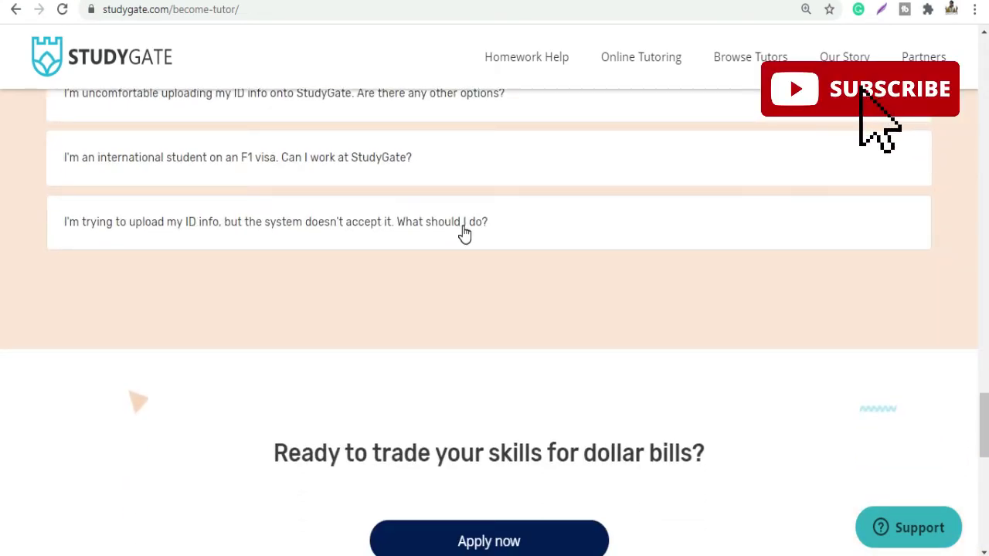
Step: Start the tutor application from the section about trading skills for dollar bills and go through the sign-up form
scroll(465, 233, down, 2)
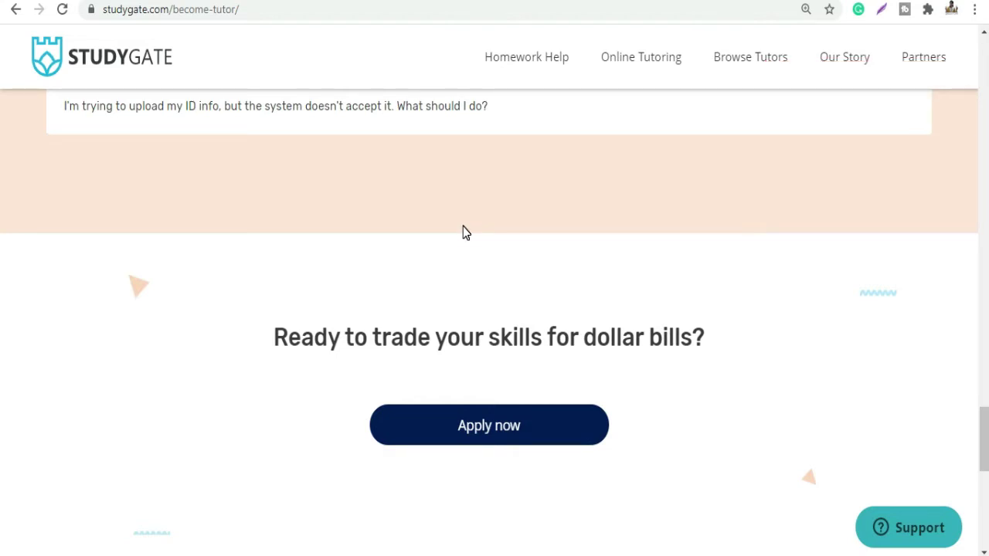
scroll(507, 265, down, 2)
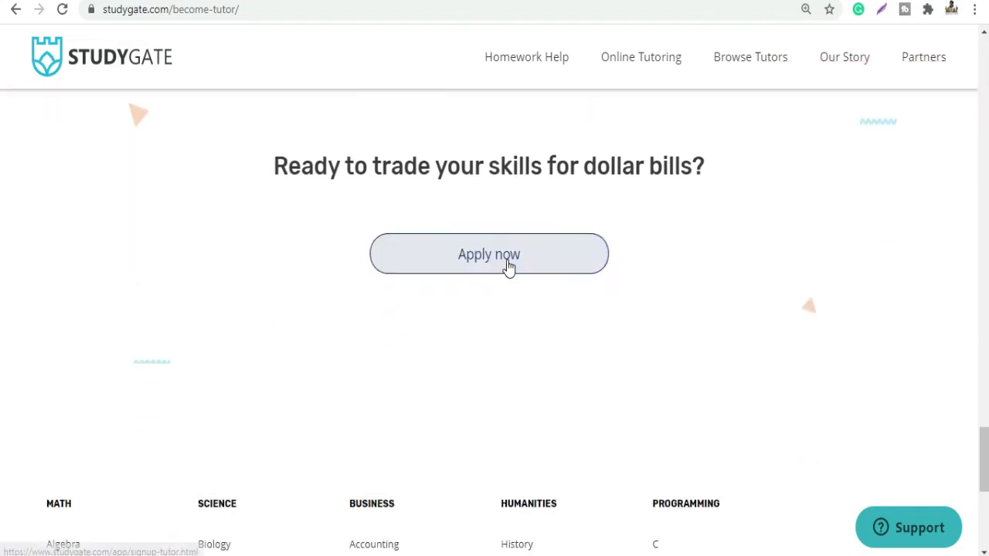
click(453, 264)
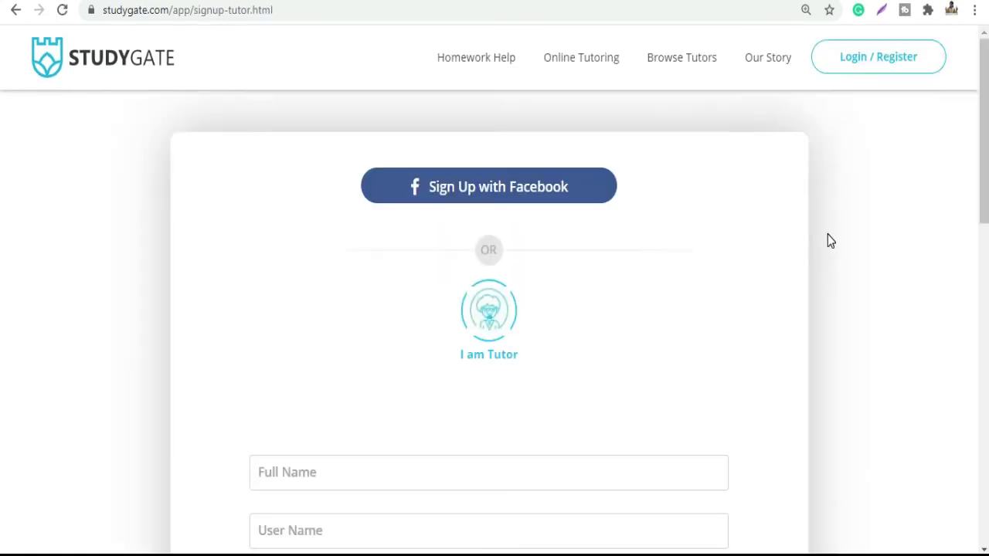
scroll(828, 241, down, 1)
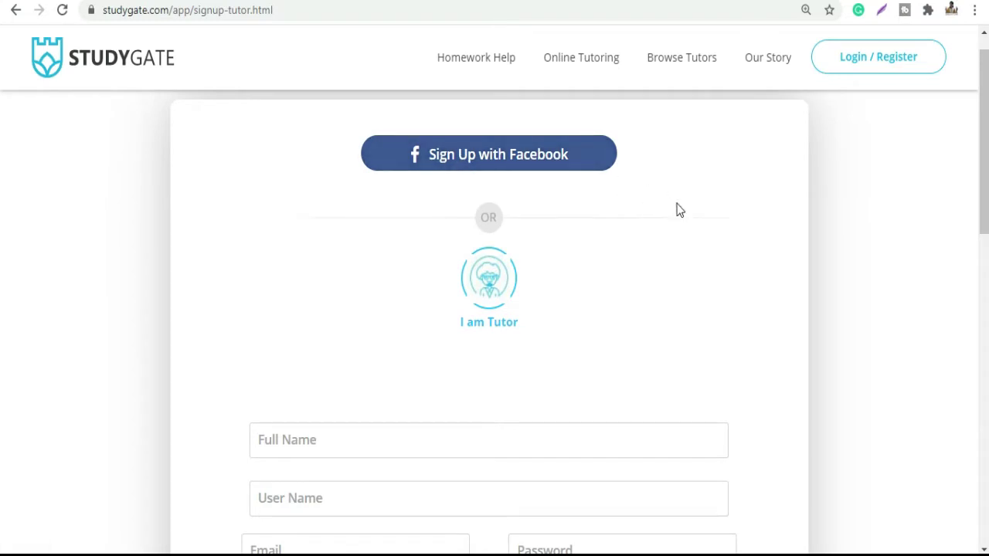
scroll(677, 209, down, 1)
scroll(445, 325, down, 2)
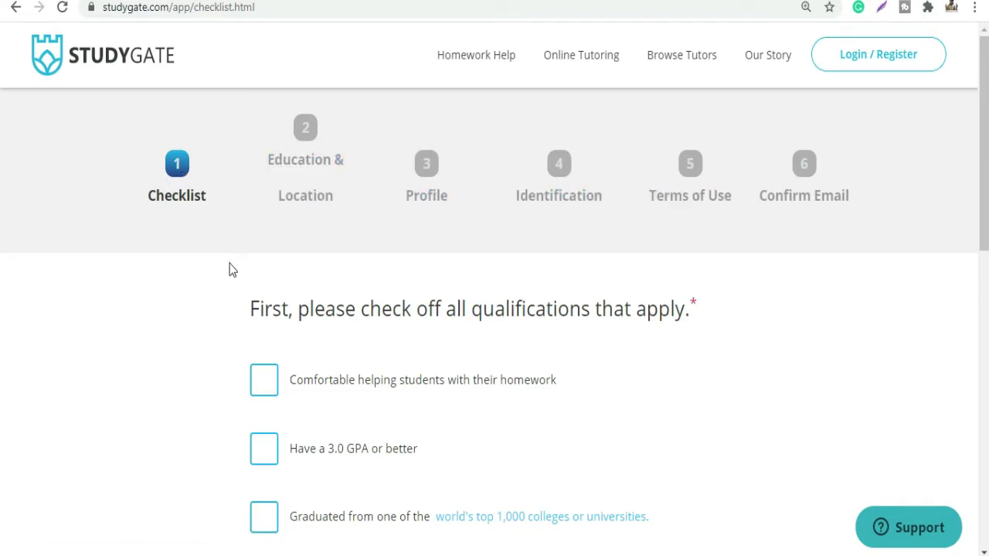
Step: Check off all four qualifications in the checklist, then save and continue to the education section
scroll(233, 274, down, 1)
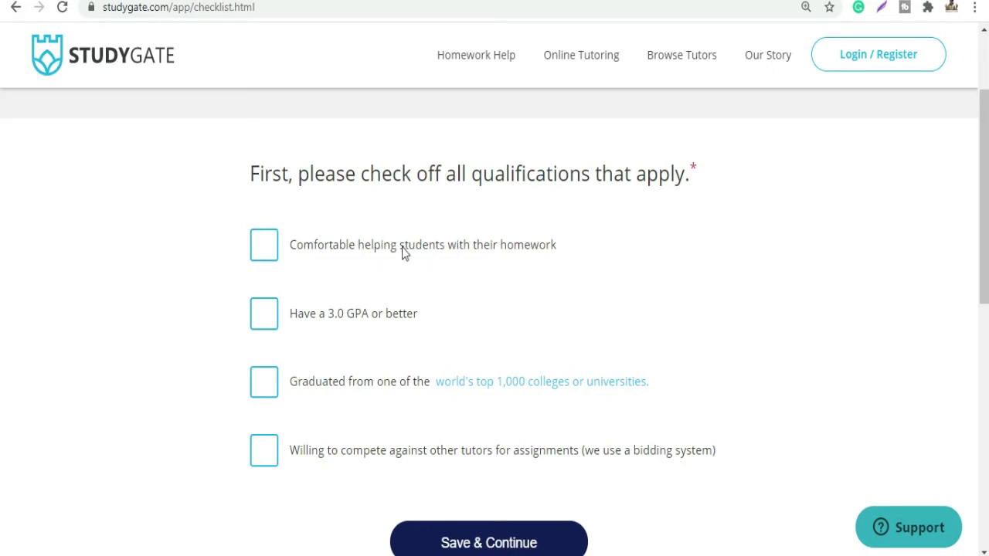
click(267, 247)
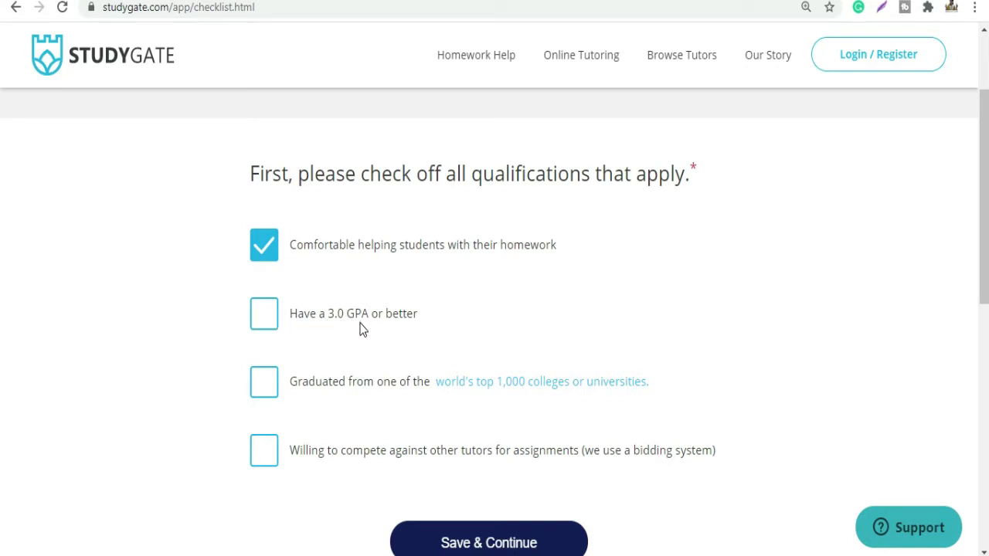
click(269, 325)
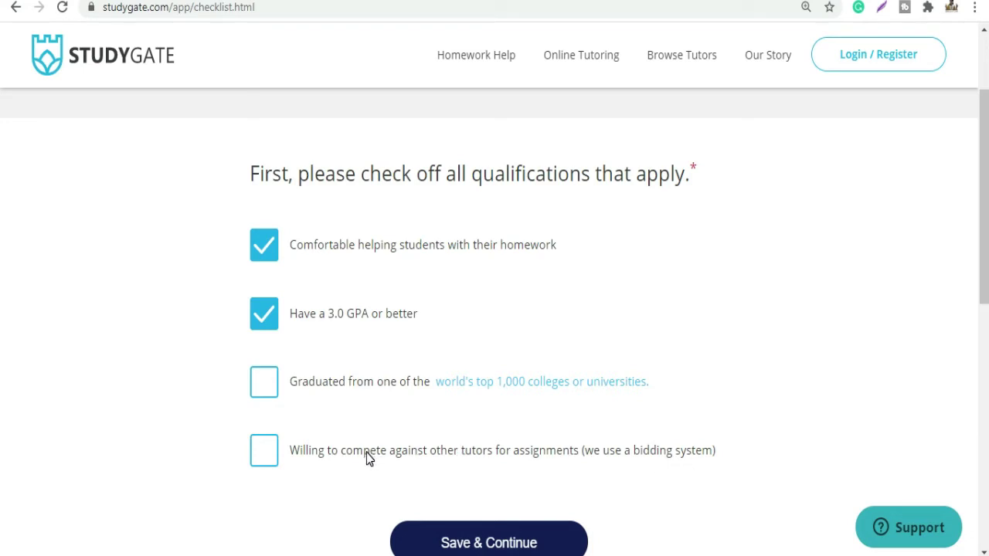
click(263, 451)
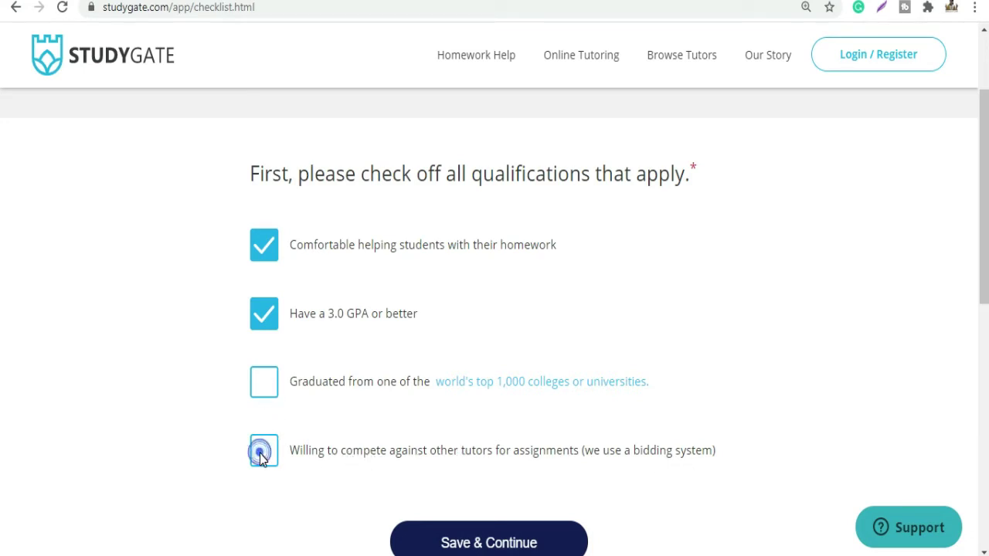
scroll(541, 425, down, 2)
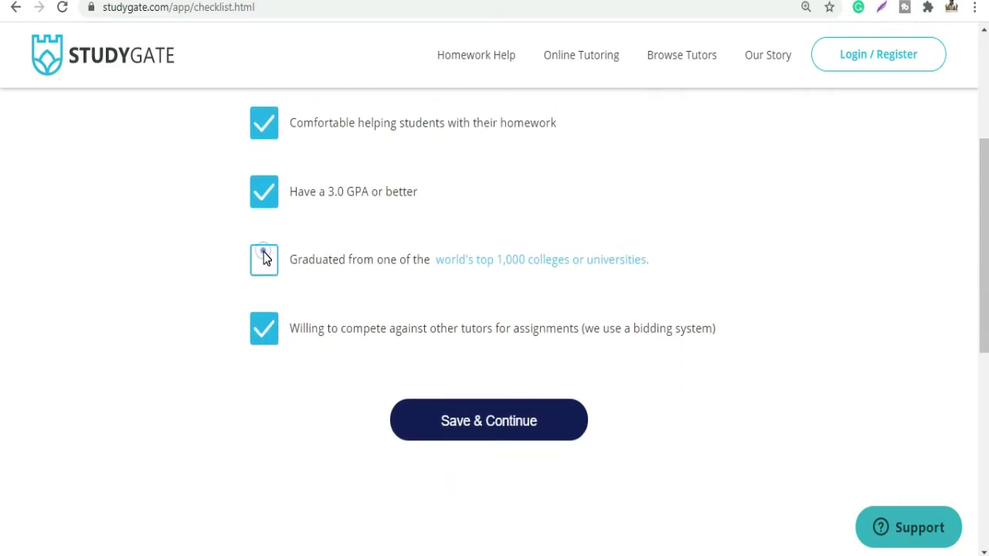
click(263, 264)
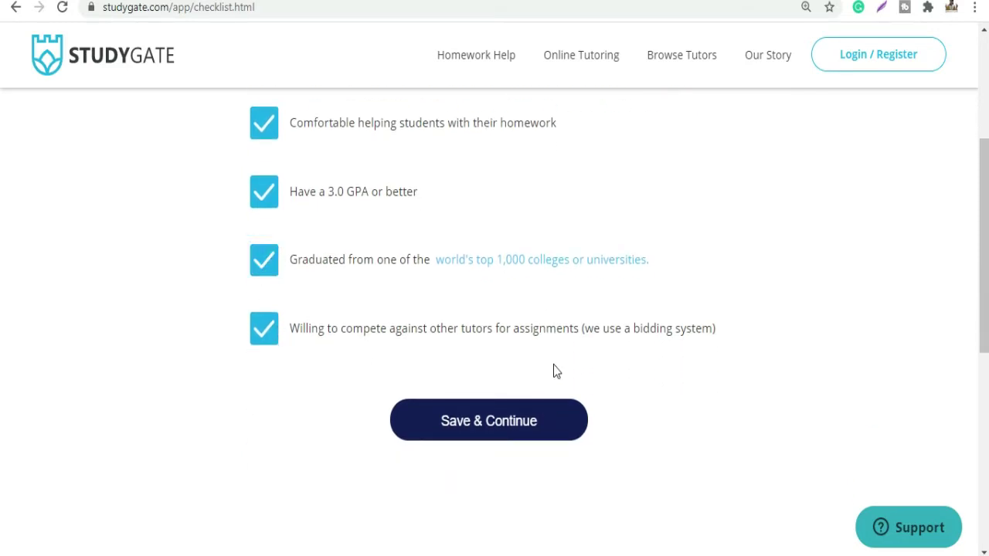
click(510, 437)
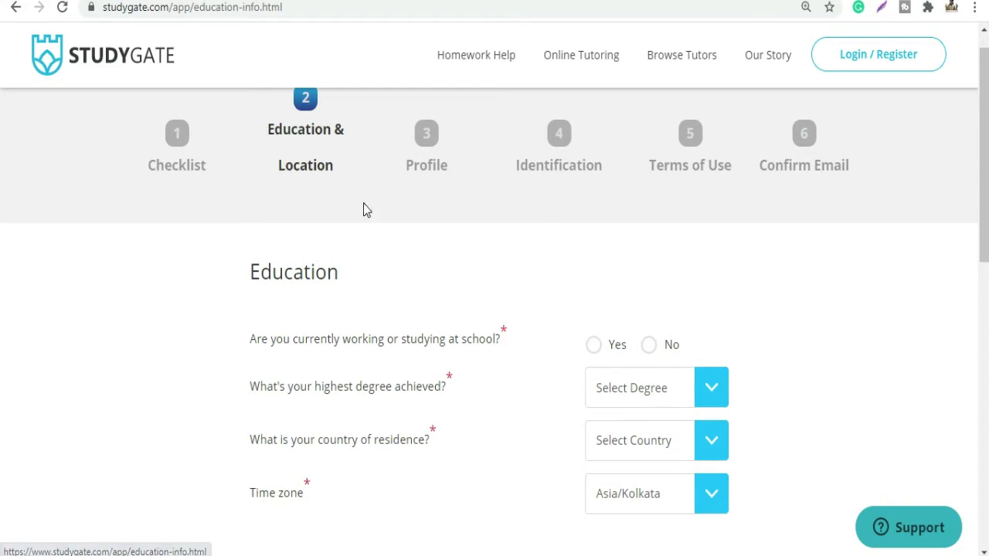
Step: Complete the education form with No for currently at school, Masters as highest degree and India as residence, and save it
scroll(364, 209, down, 2)
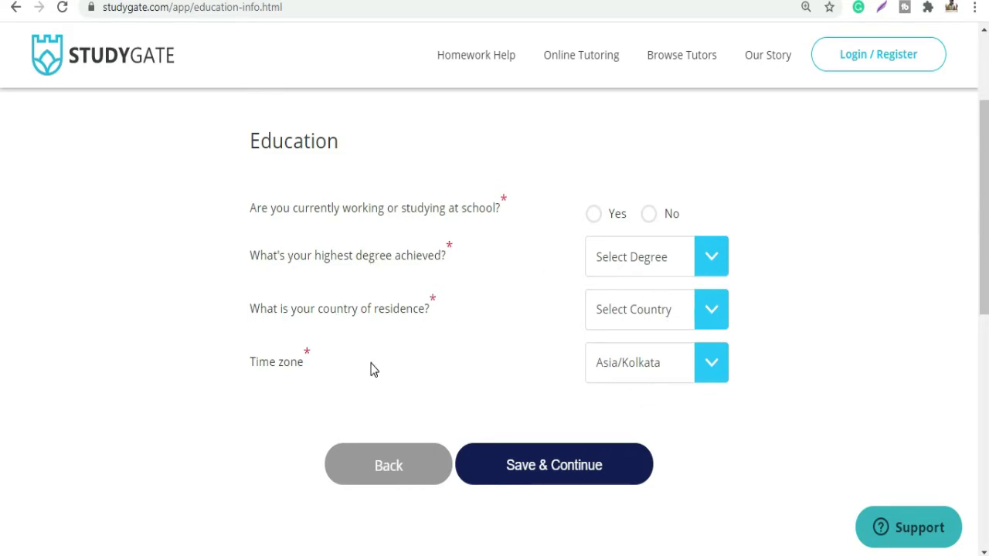
click(574, 463)
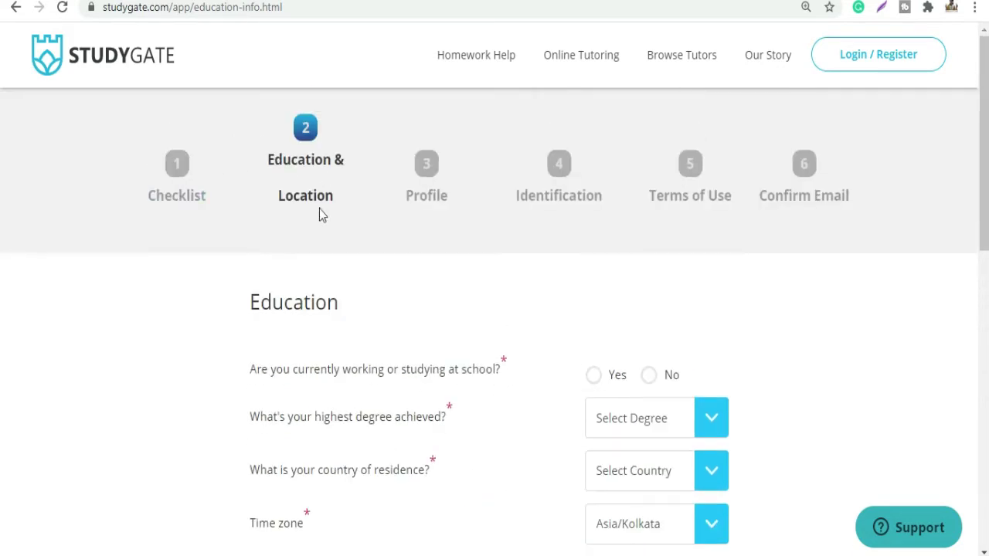
scroll(353, 235, down, 1)
scroll(353, 236, down, 1)
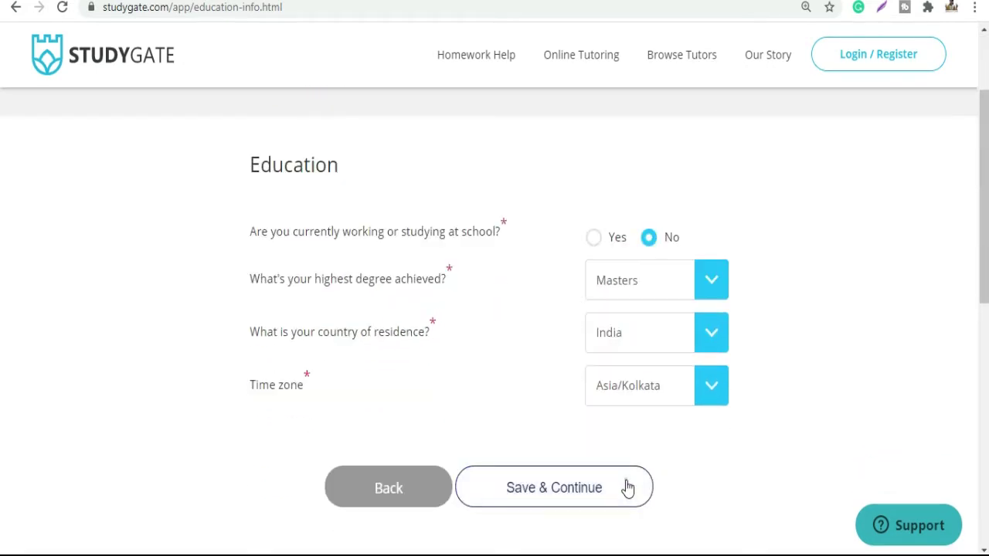
click(626, 481)
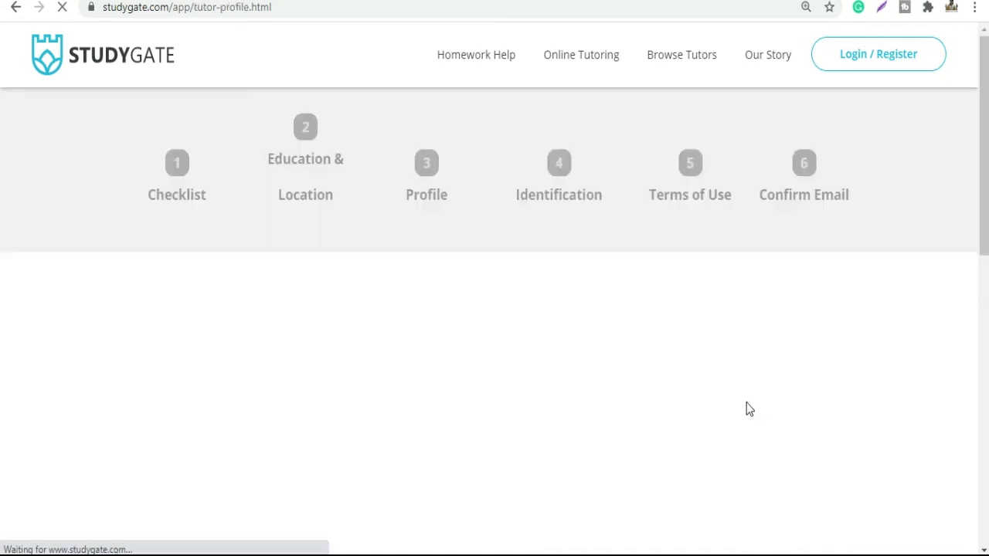
Step: Examine the profile form's name, university, major, headline, bio and photo fields
scroll(555, 309, down, 4)
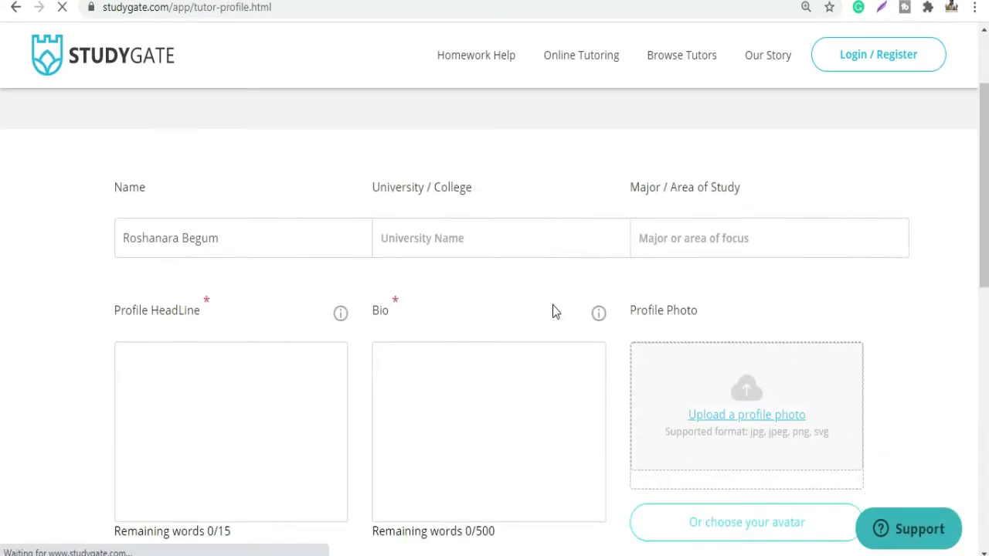
scroll(555, 312, down, 1)
scroll(555, 312, up, 3)
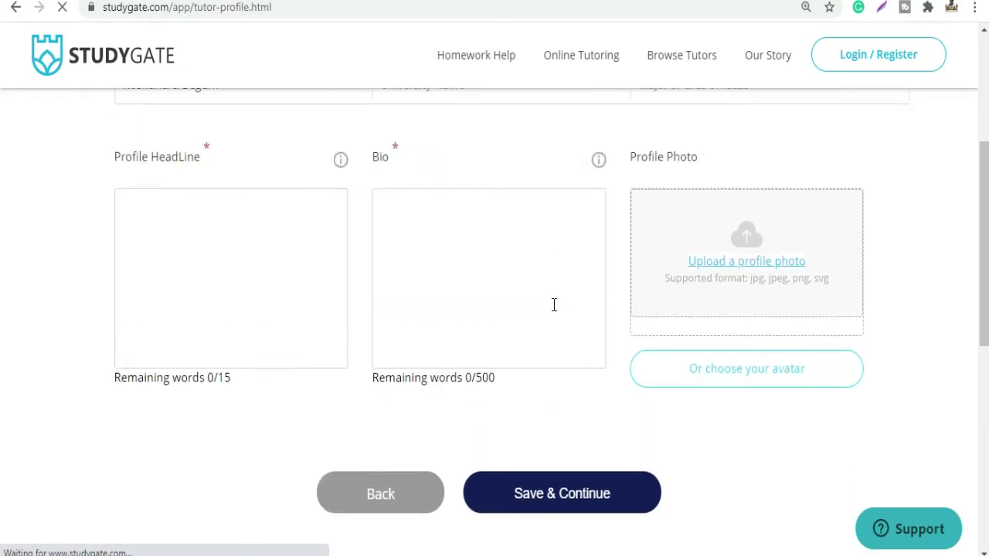
scroll(555, 312, up, 2)
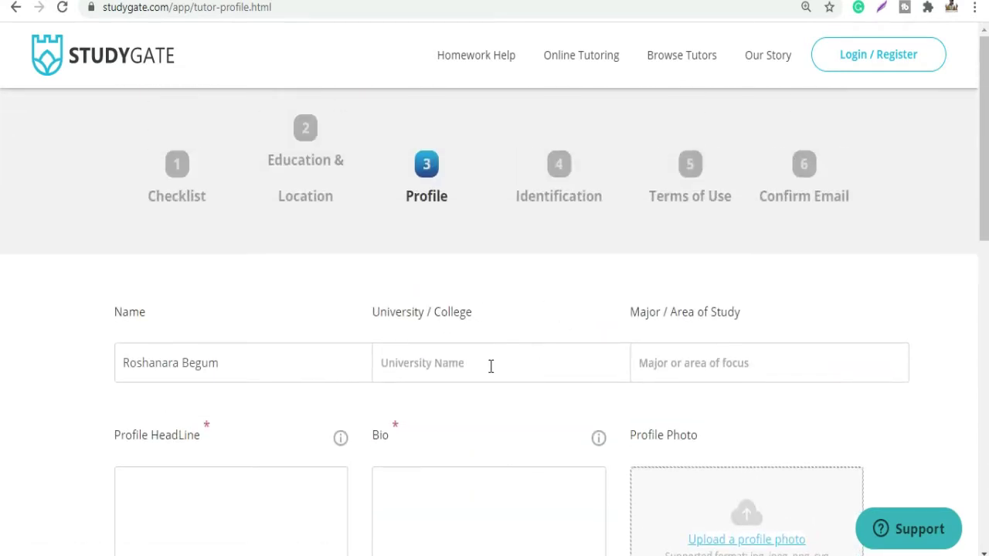
scroll(757, 375, down, 1)
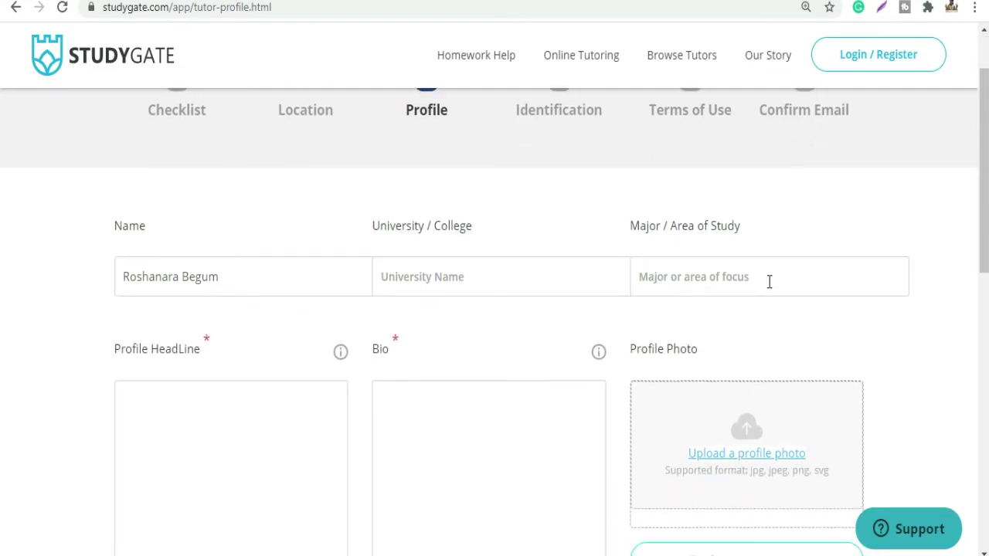
scroll(348, 347, down, 1)
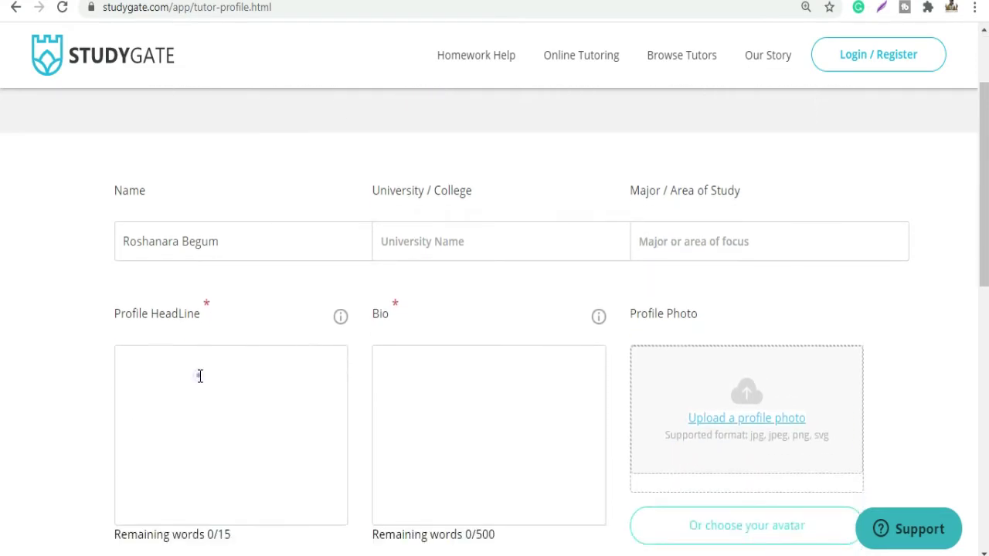
click(199, 375)
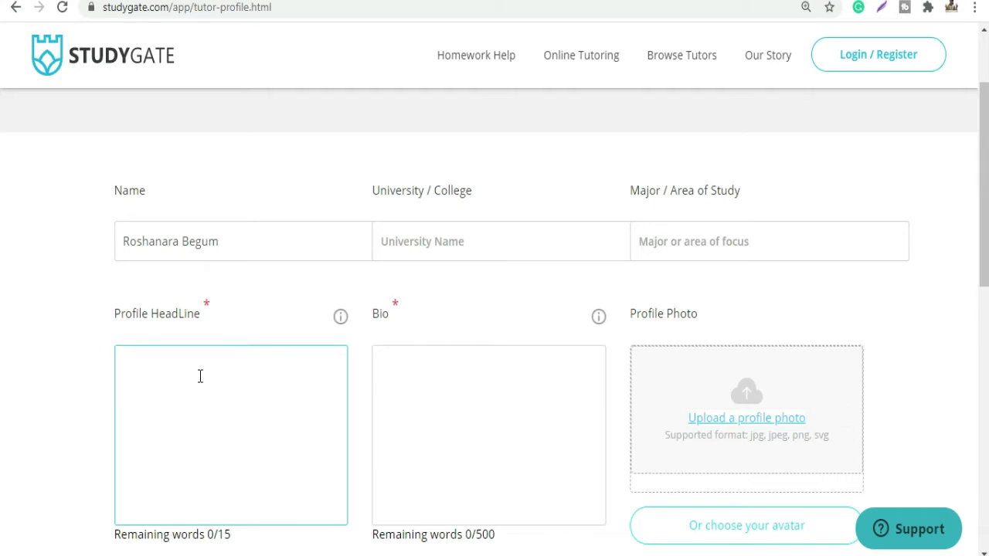
click(197, 376)
click(428, 377)
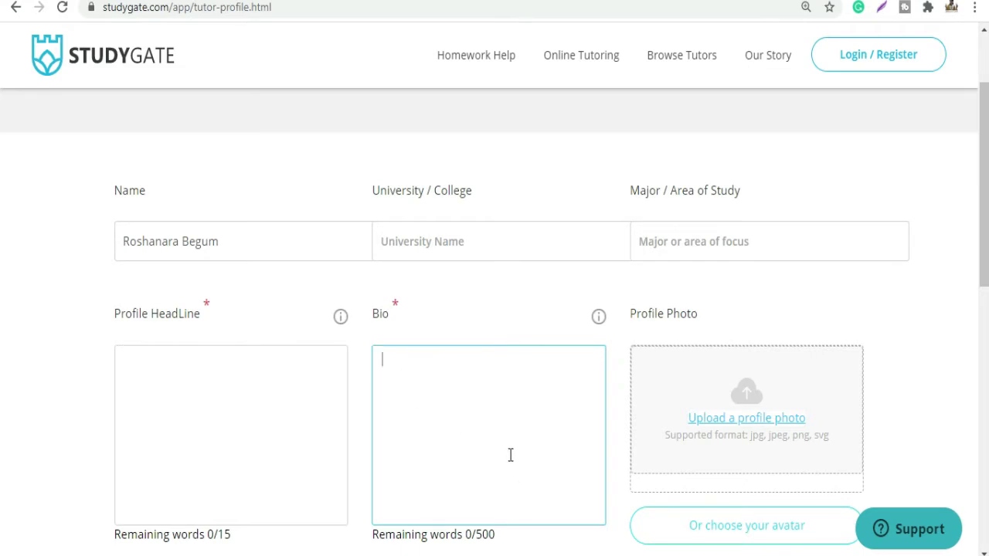
click(897, 302)
Step: Save the tutor profile and continue to the identification section
scroll(889, 305, down, 1)
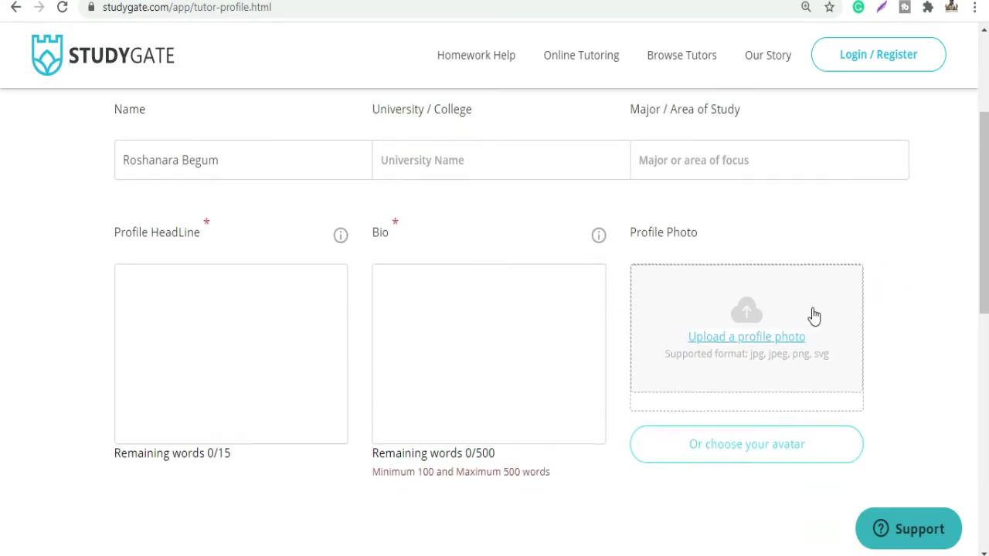
scroll(852, 446, down, 3)
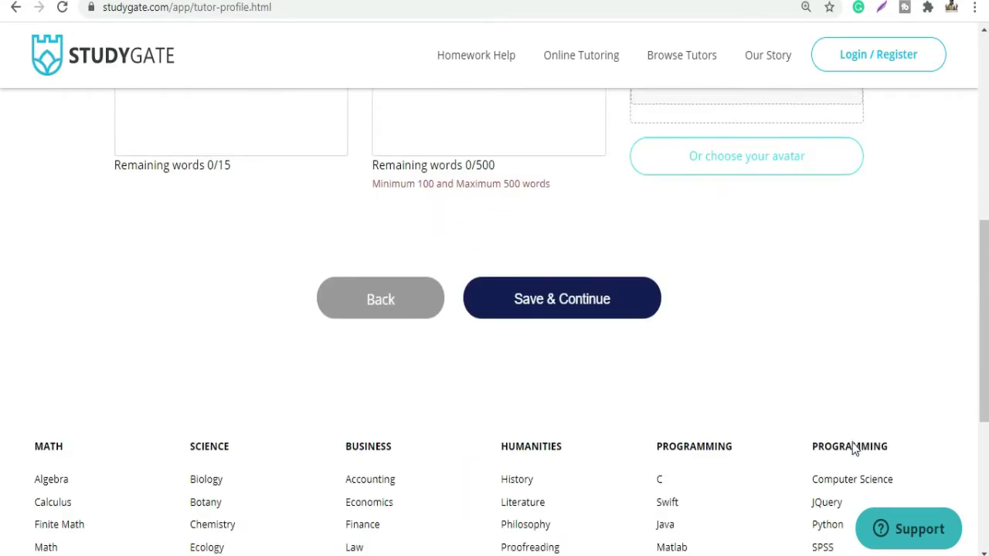
click(562, 313)
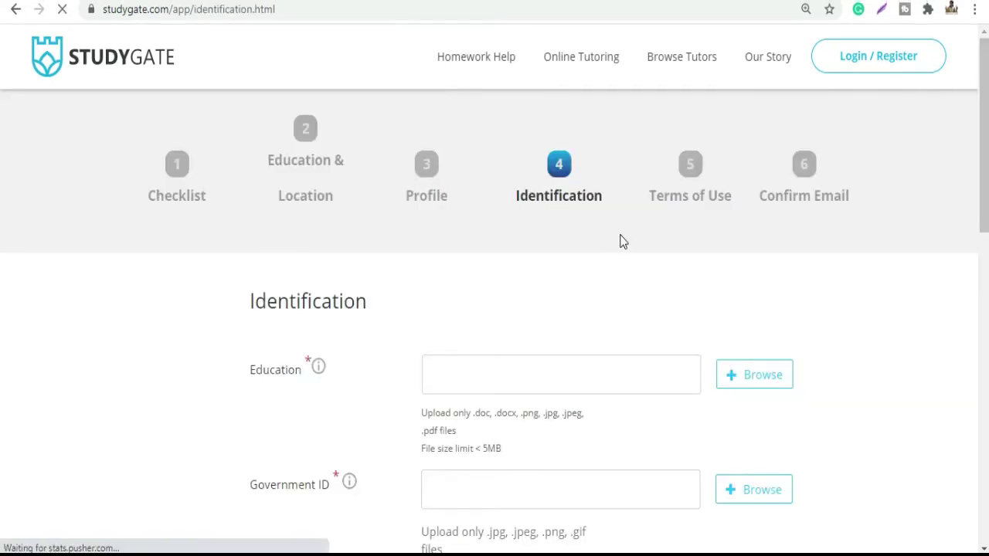
Step: Examine the identification form's Education, Government ID, Holding ID and LinkedIn link fields together with their help notes
scroll(623, 242, down, 1)
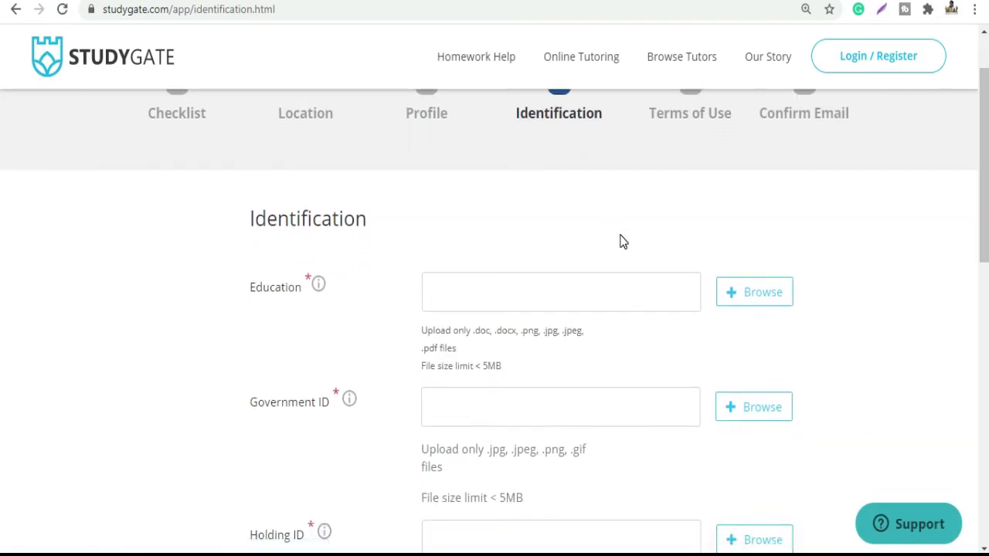
mouse_move(318, 286)
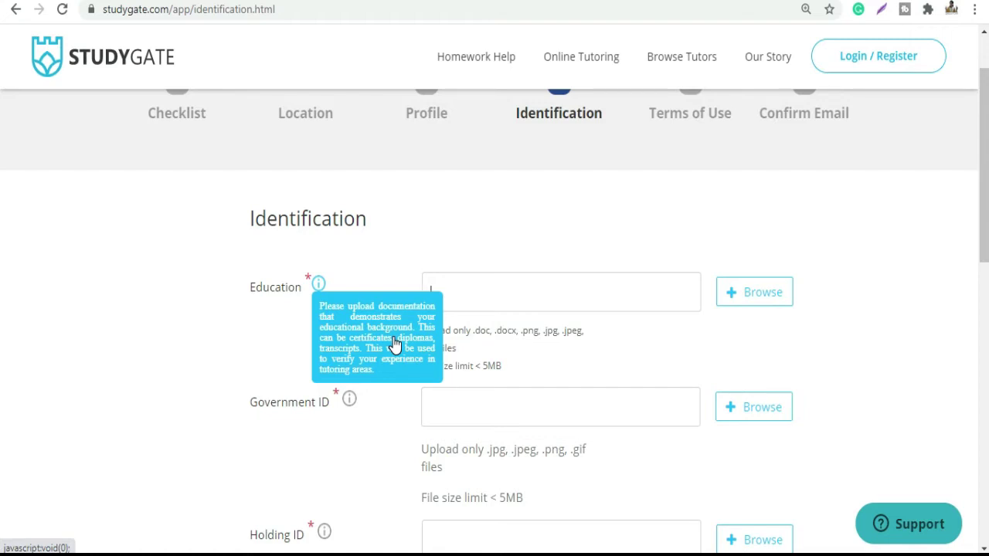
scroll(507, 320, down, 1)
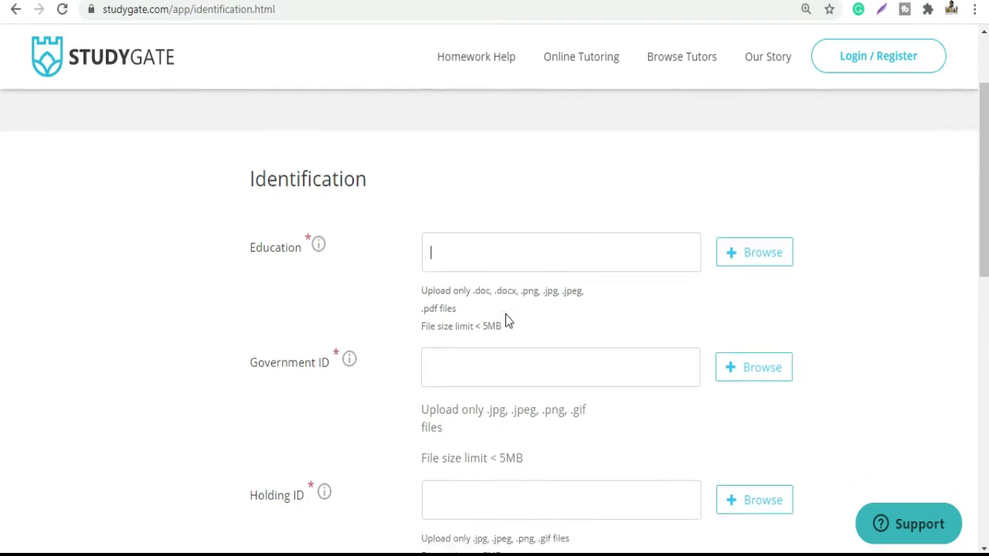
mouse_move(349, 344)
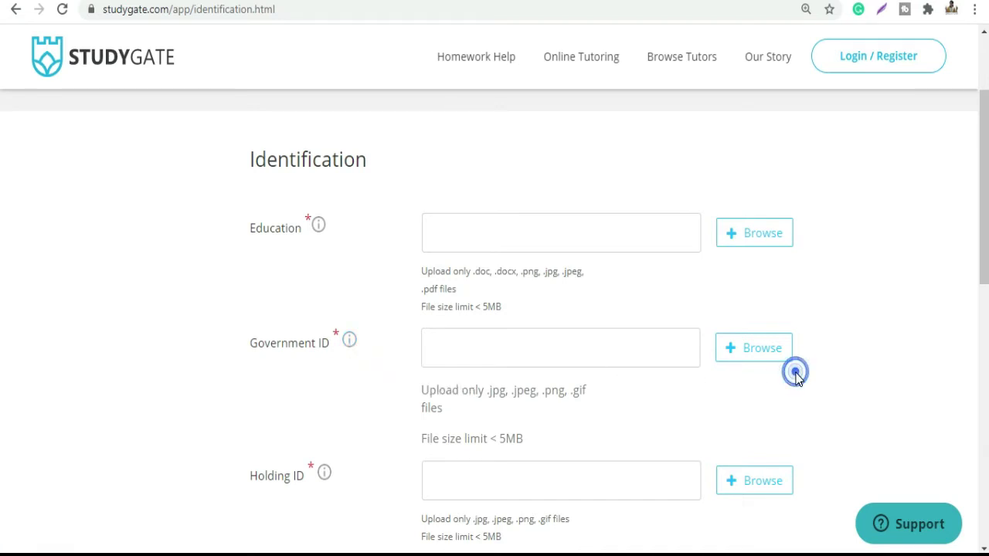
scroll(795, 371, down, 2)
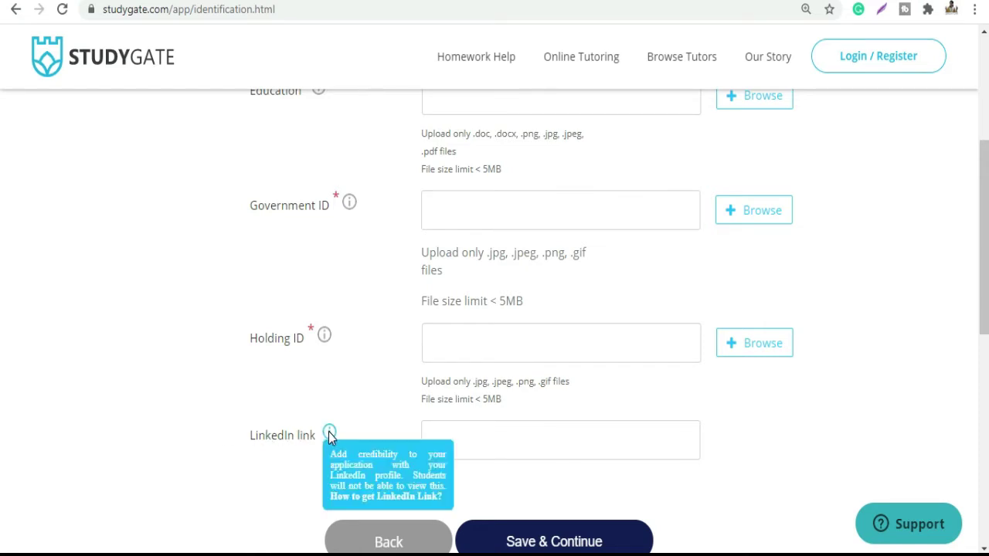
click(459, 433)
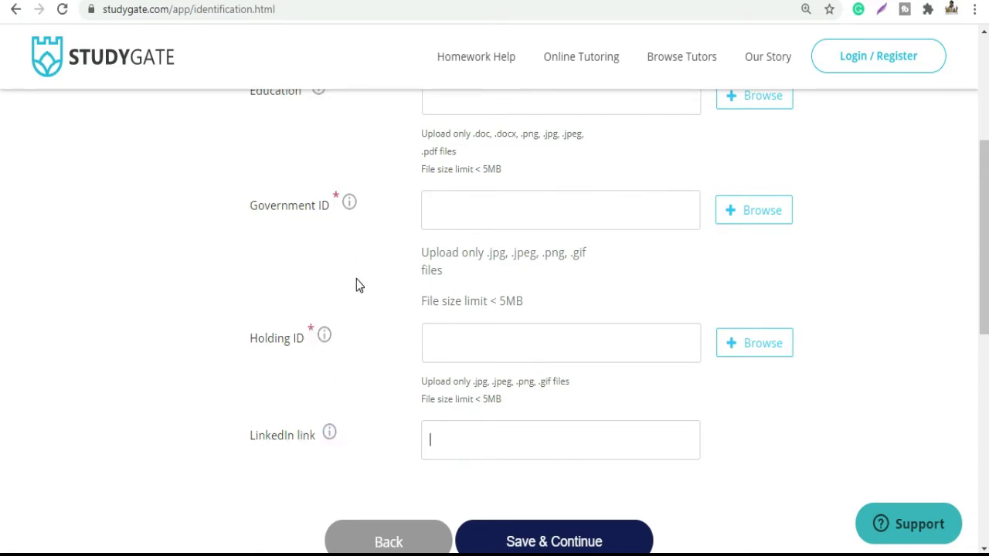
scroll(355, 283, down, 2)
key(Return)
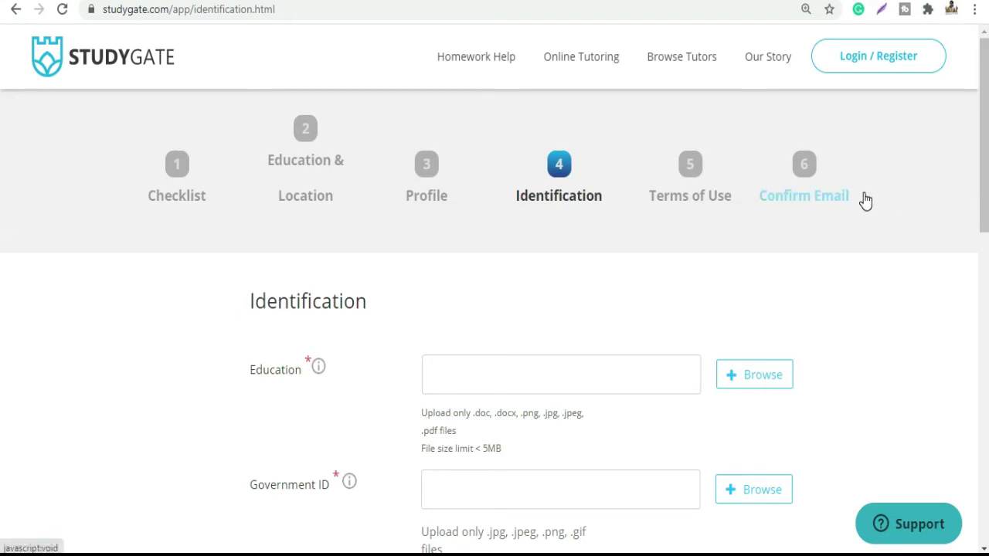
Step: Return to the become-tutor page and read the FAQ answer on how long applying takes, highlighting the part about a picture holding your ID
click(906, 258)
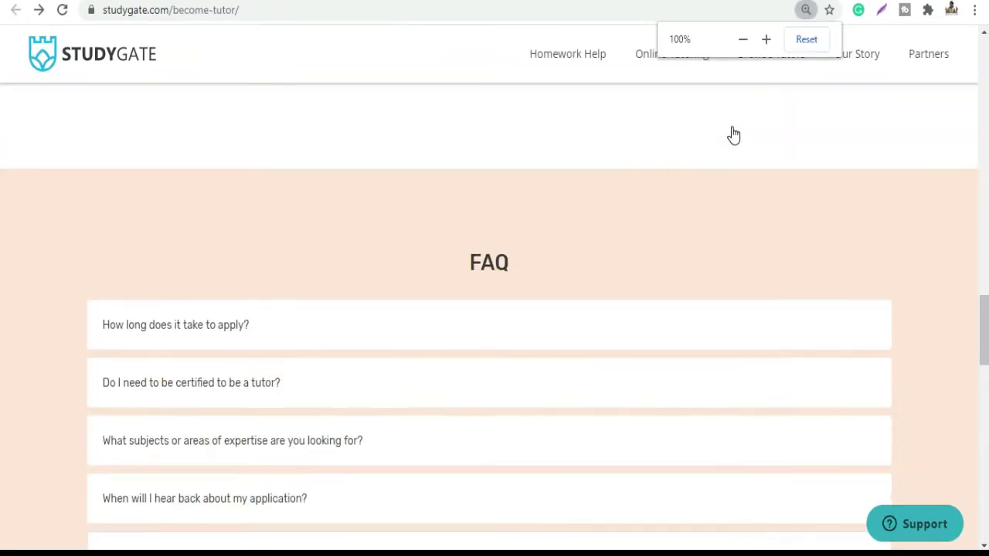
scroll(733, 132, down, 2)
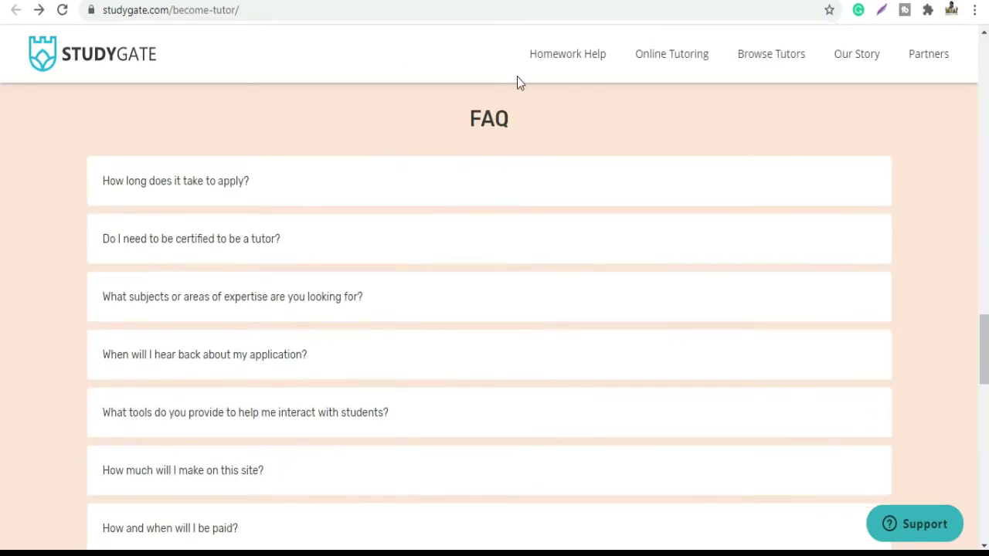
click(296, 183)
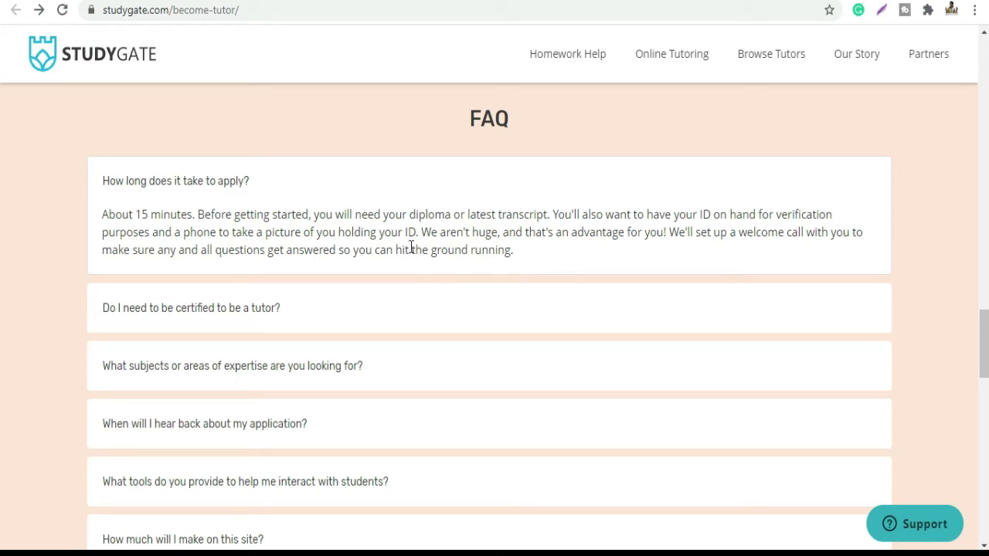
click(762, 215)
drag(220, 232, 419, 231)
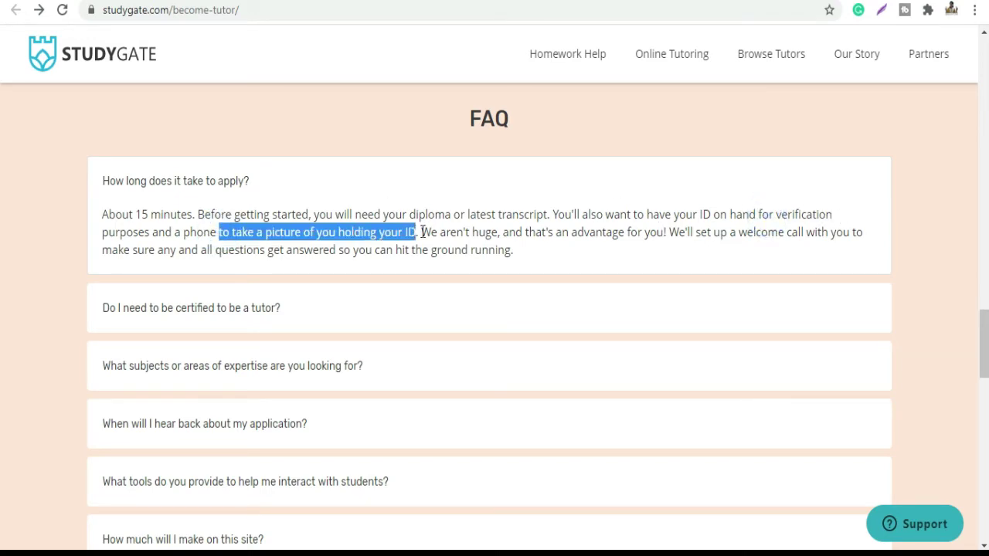
click(481, 230)
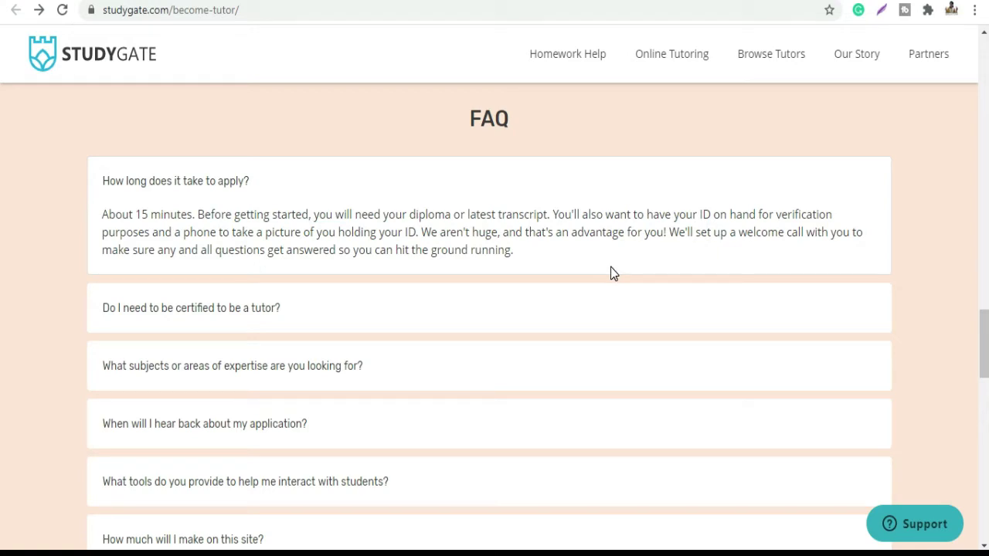
click(542, 214)
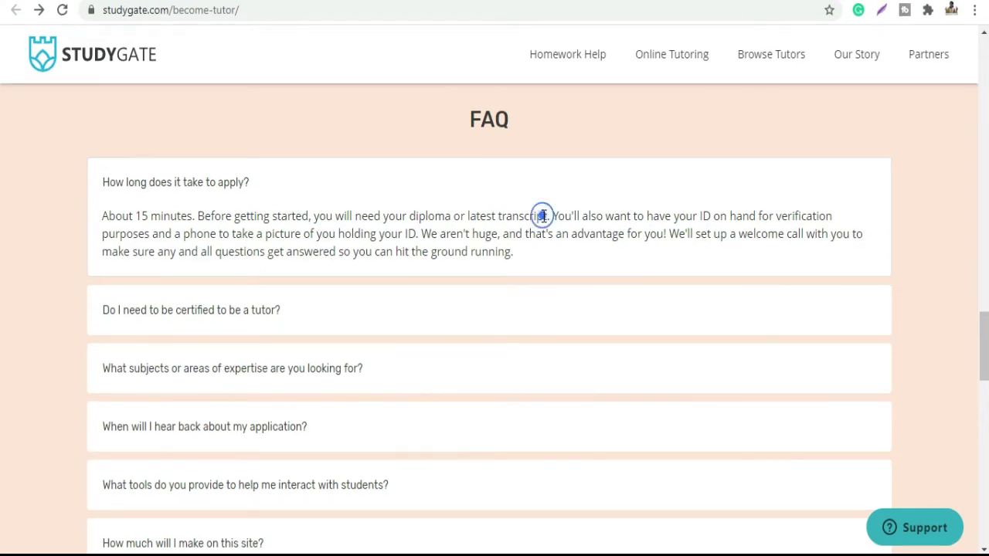
Step: Read the FAQ answers on whether tutors need certification and which subjects are wanted, highlighting the subject list
click(230, 324)
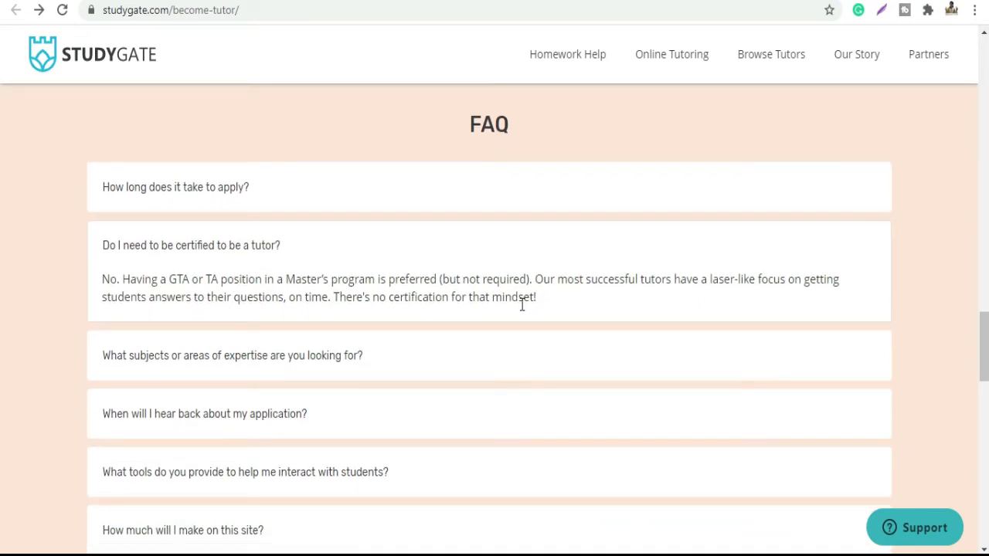
scroll(463, 293, down, 1)
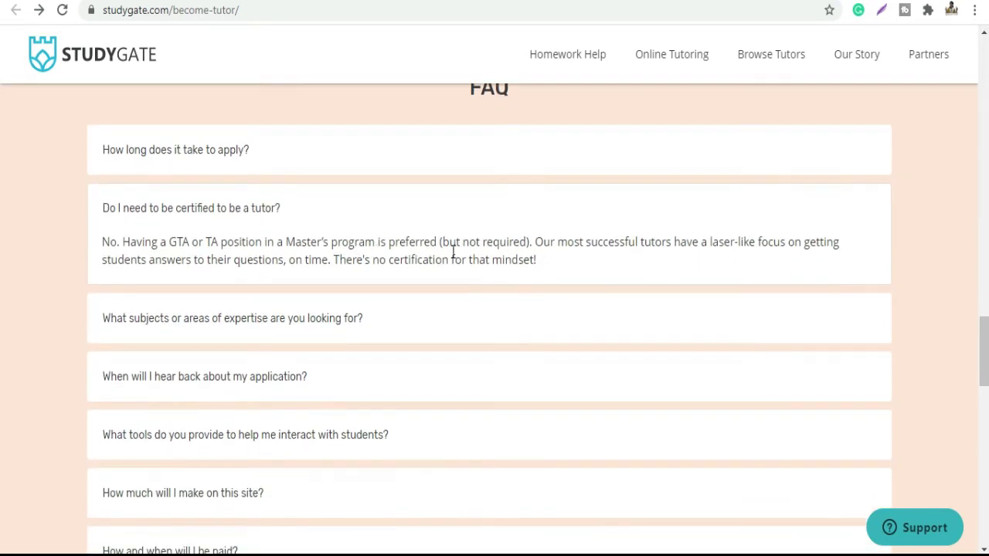
scroll(387, 267, down, 2)
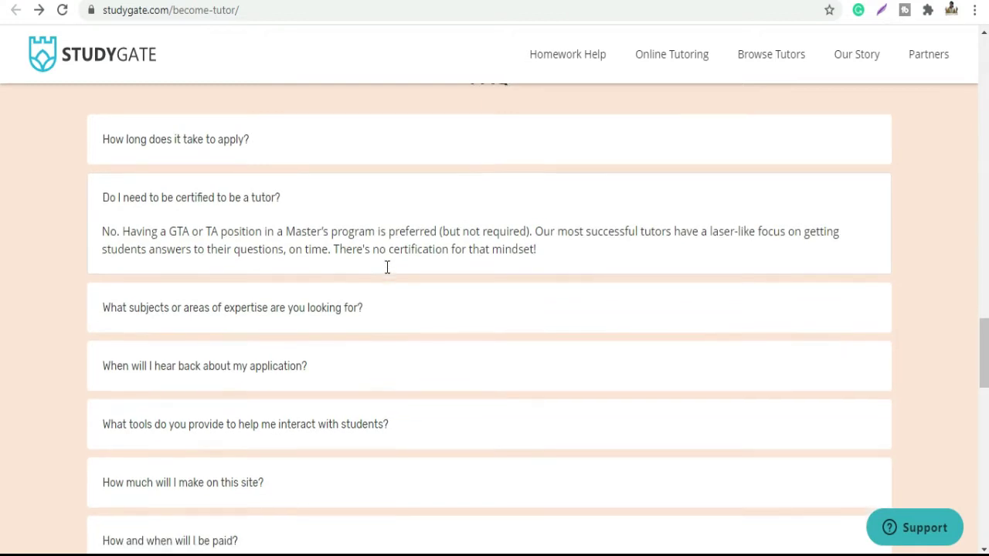
click(256, 261)
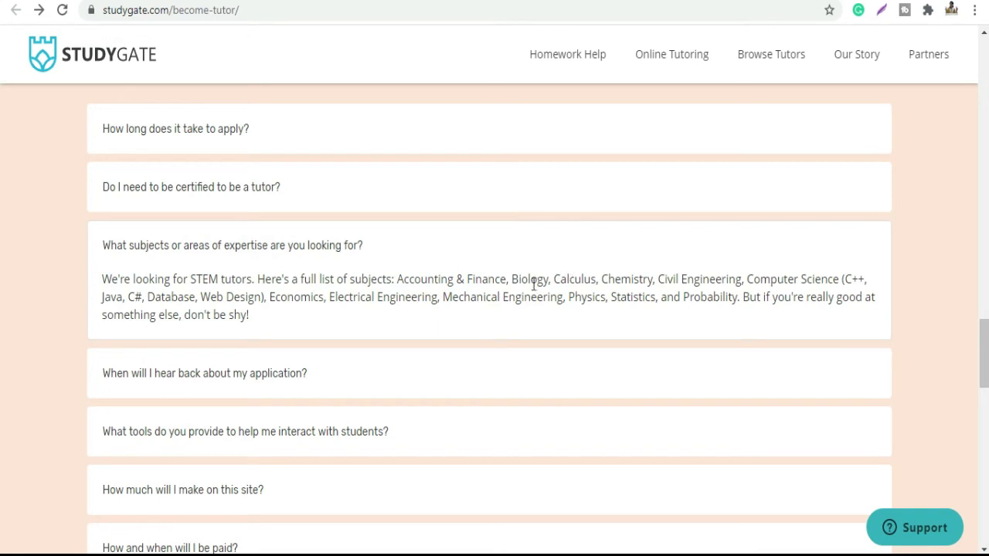
drag(402, 279, 810, 296)
click(809, 297)
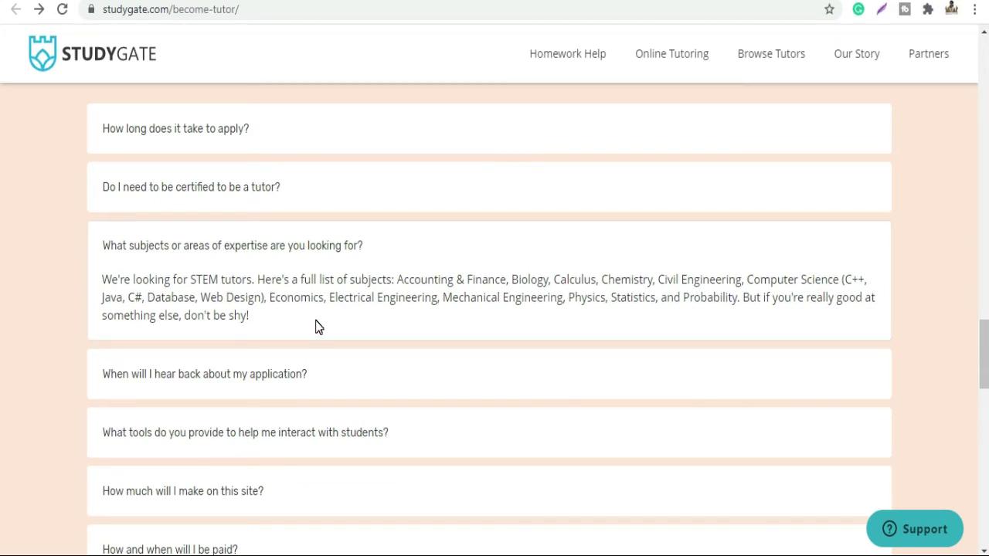
Step: Read the FAQ answer on when applicants hear back, highlighting how often applications are reviewed
scroll(316, 326, down, 2)
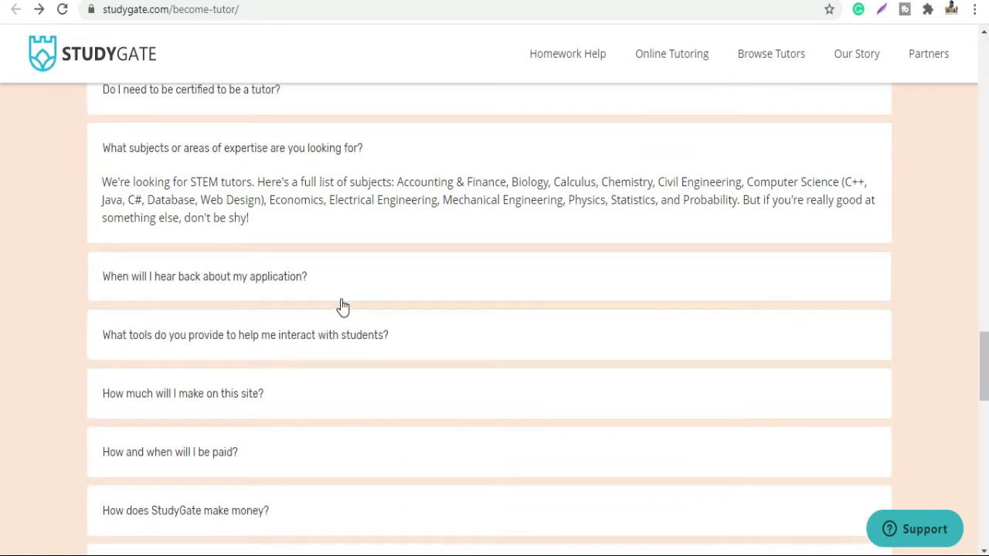
scroll(339, 307, down, 1)
click(238, 240)
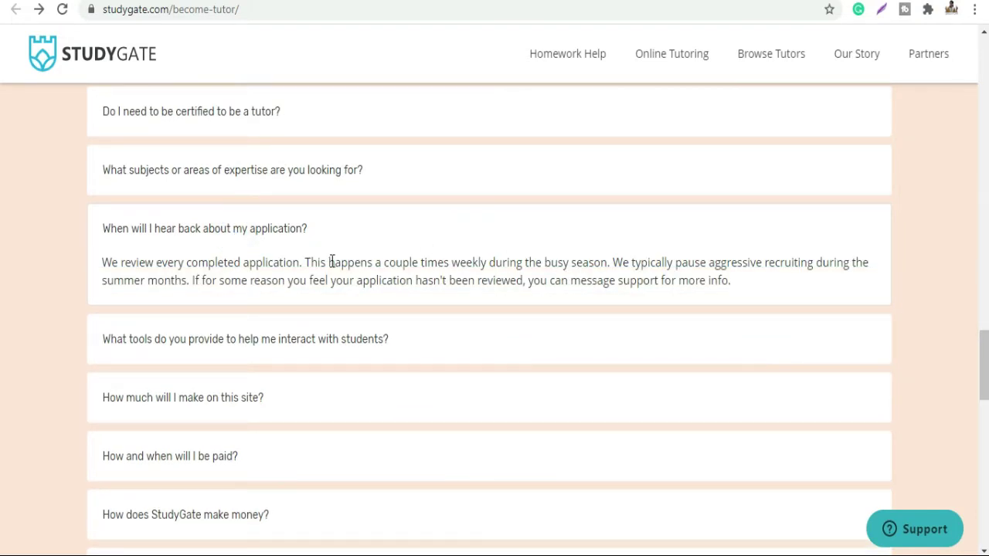
drag(329, 262, 488, 266)
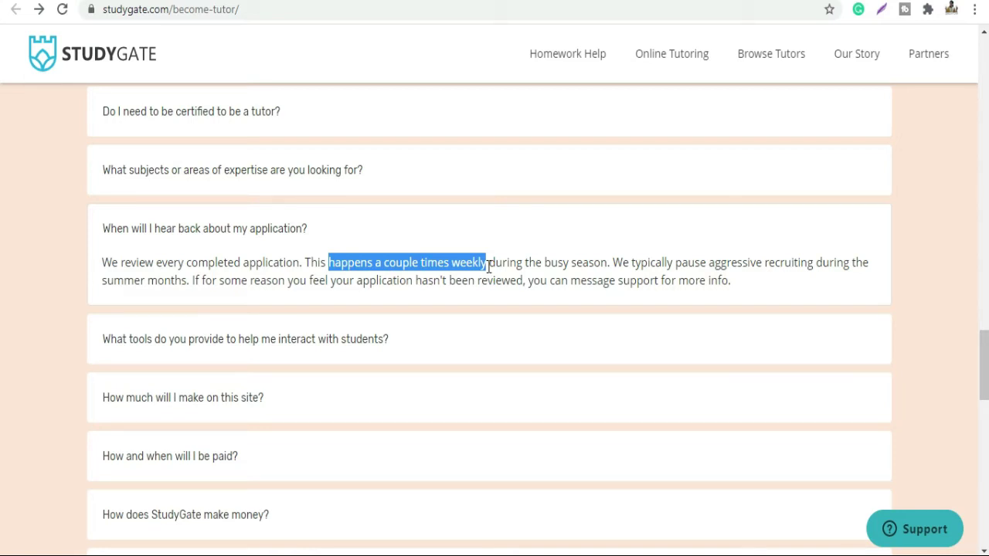
click(537, 262)
double_click(482, 260)
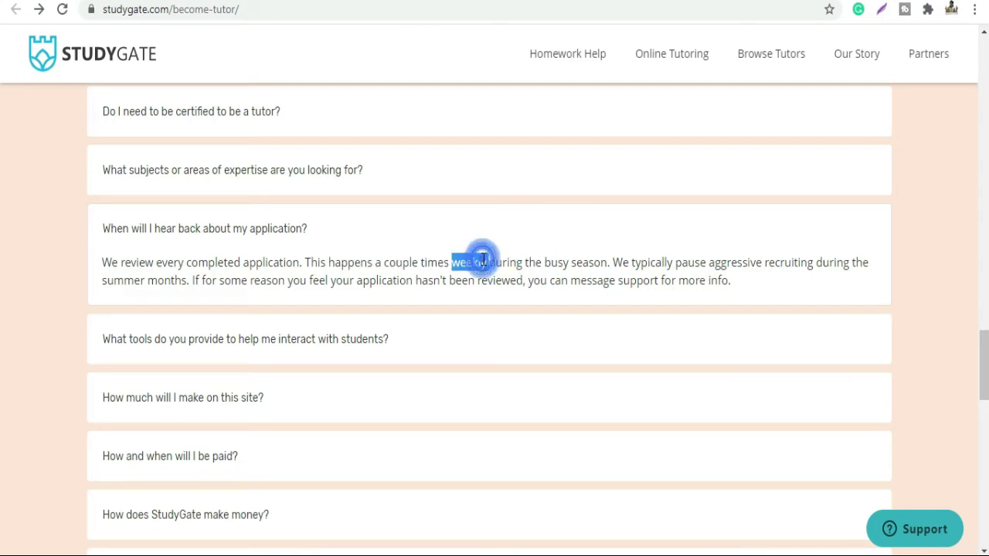
drag(438, 262, 496, 255)
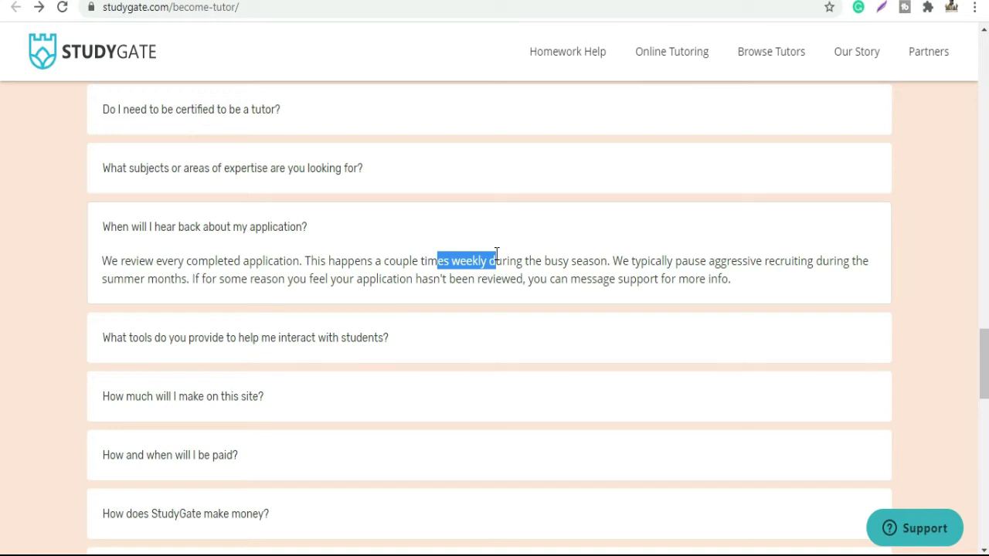
Step: Read the FAQ answer on tools for interacting with students, highlighting the mention of the work dashboard
scroll(412, 287, down, 1)
click(410, 289)
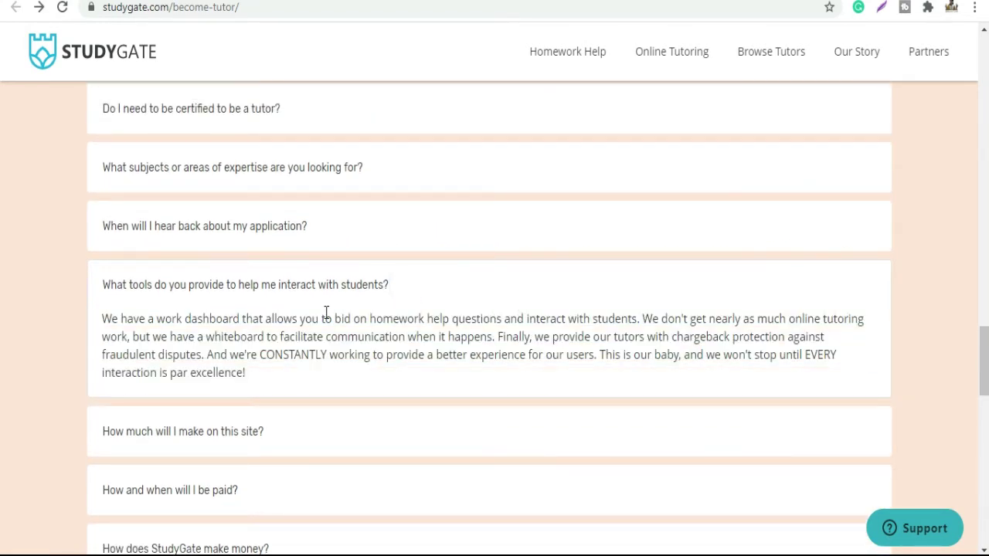
drag(138, 319, 260, 315)
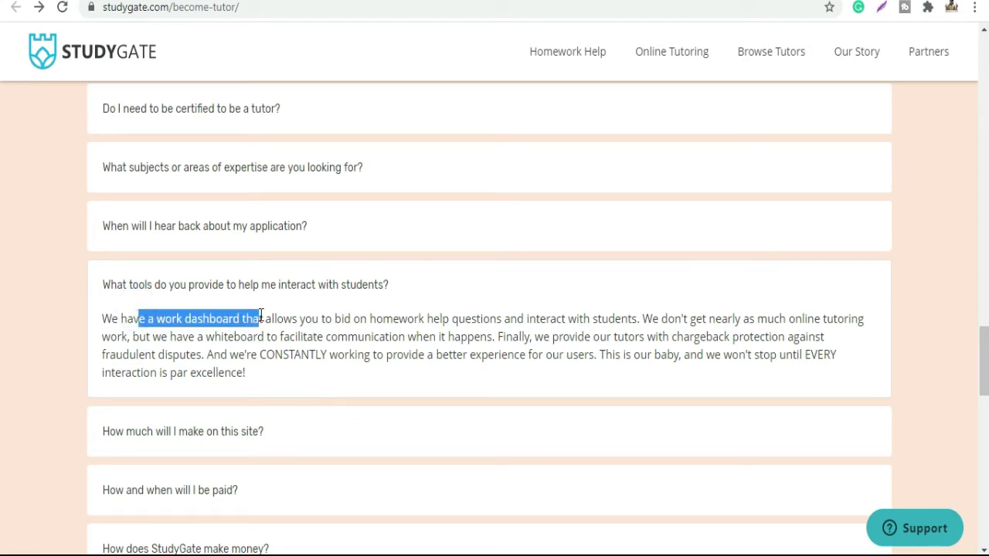
scroll(477, 360, down, 1)
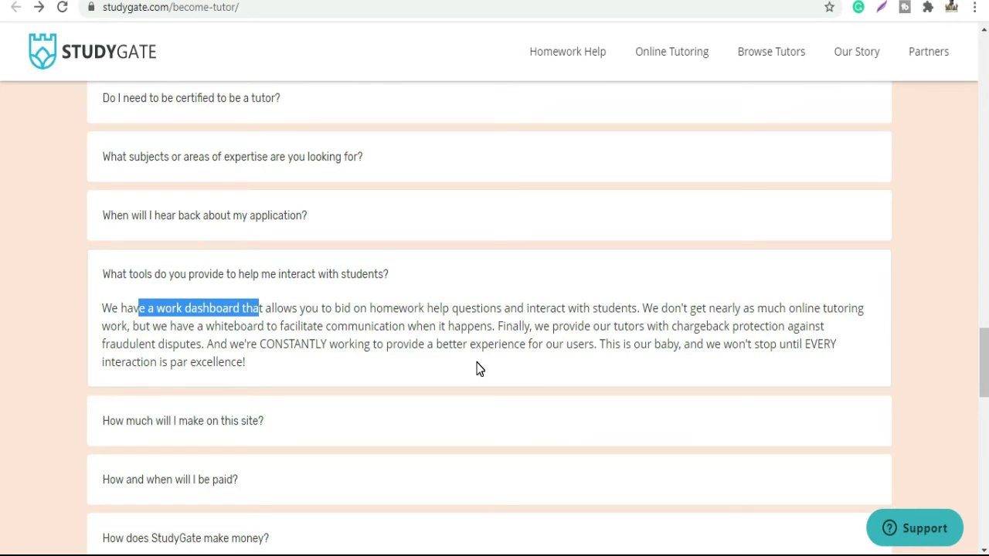
double_click(199, 309)
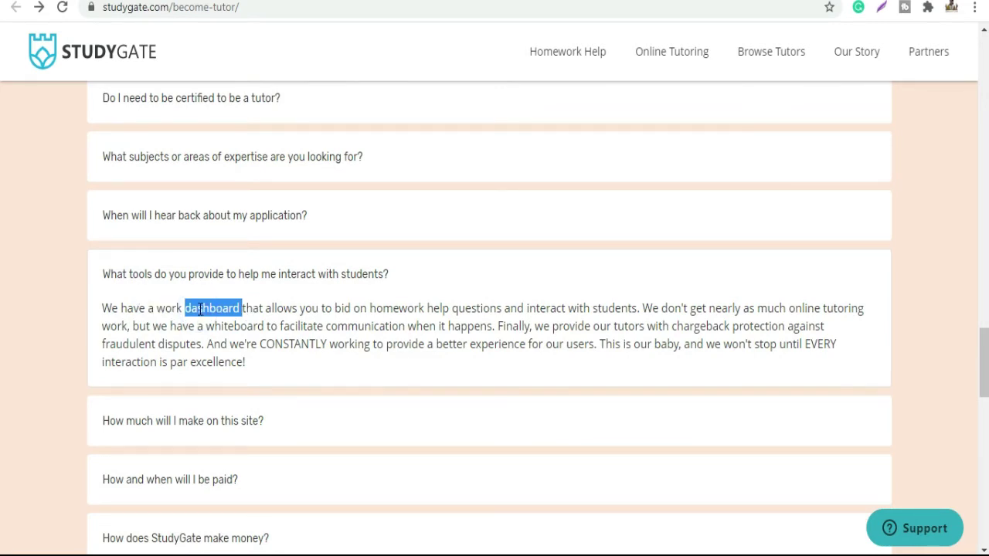
Step: Read the FAQ answer on how much tutors make, highlighting the best monthly earnings and the average pay per question
click(250, 421)
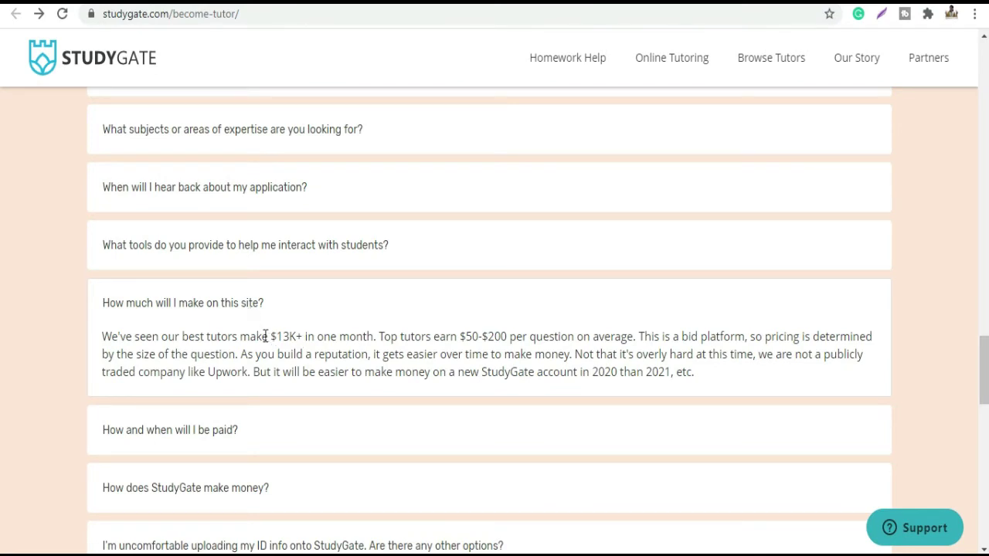
drag(268, 335, 299, 334)
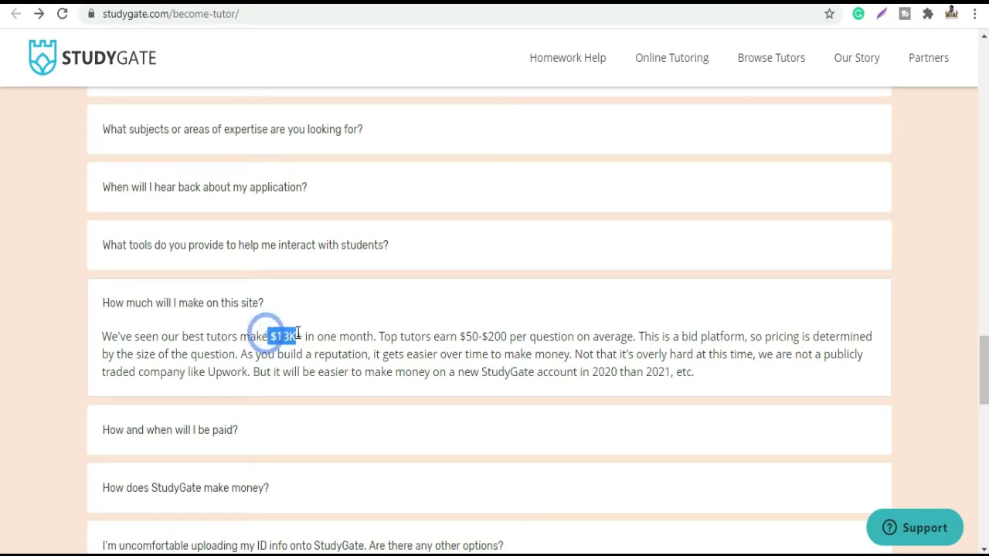
click(345, 335)
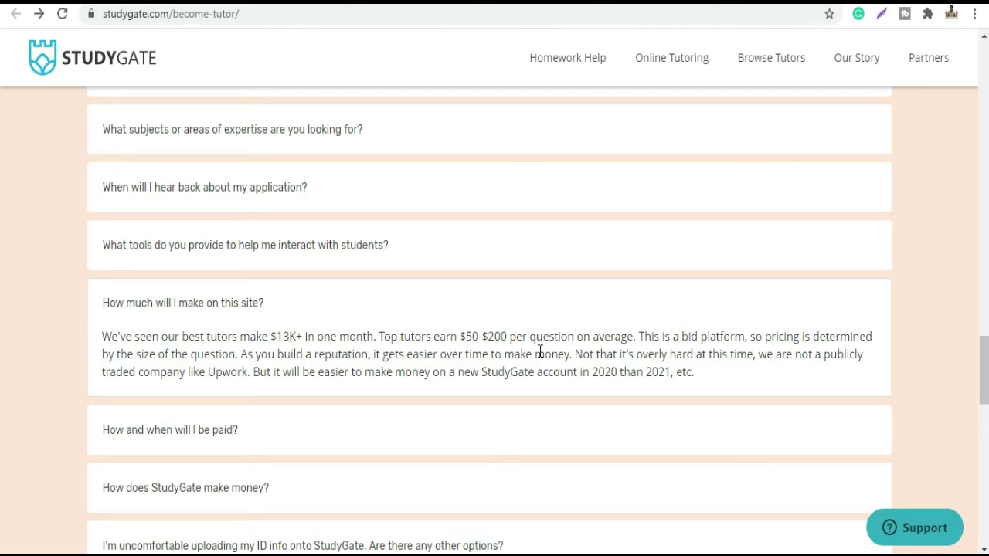
drag(464, 336, 509, 337)
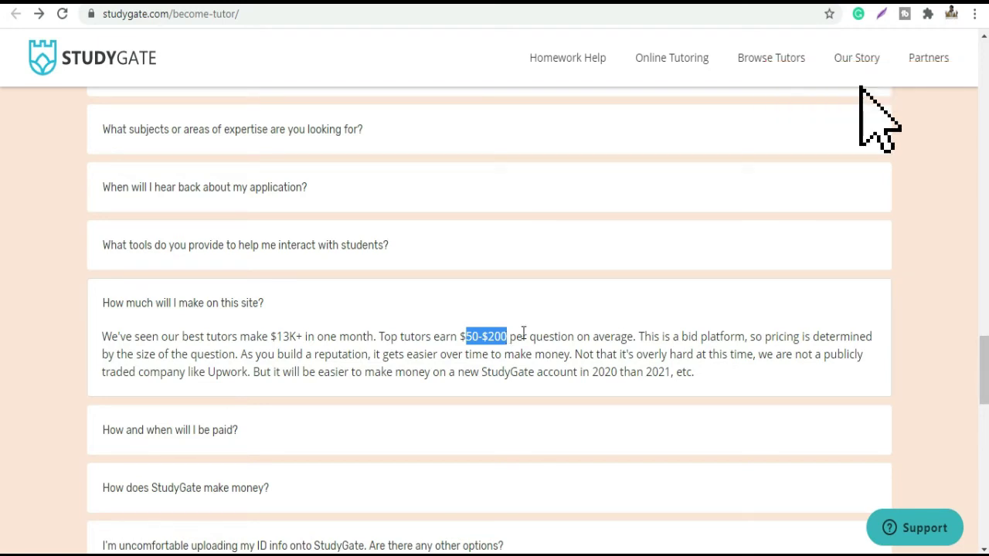
click(564, 330)
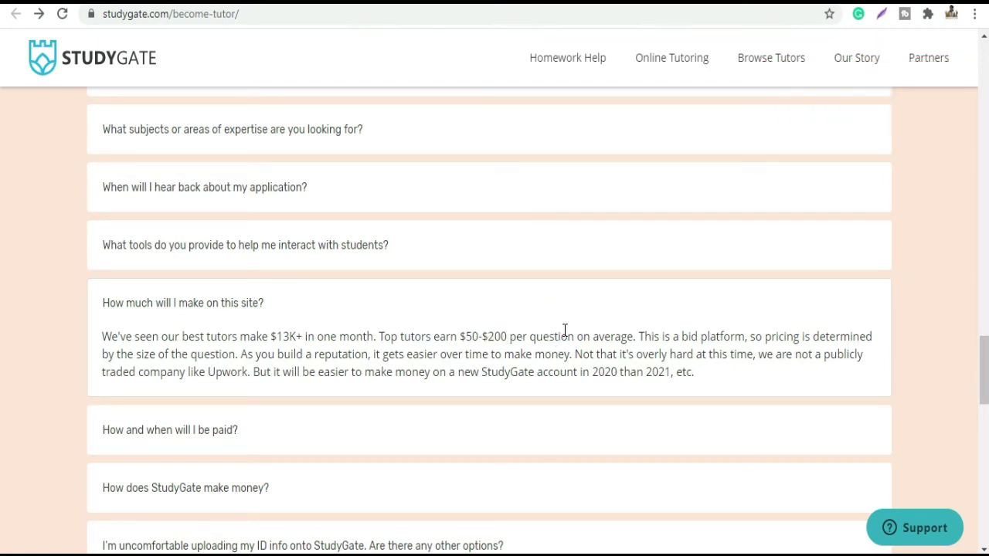
Step: Read the FAQ answer on how and when tutors are paid, highlighting the PayPal option
scroll(564, 330, down, 1)
scroll(421, 342, down, 1)
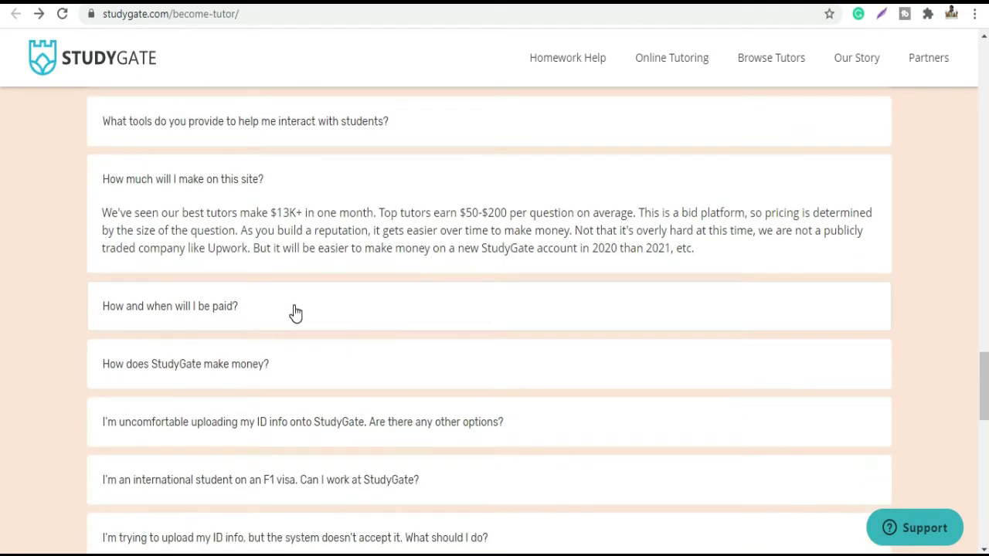
click(295, 312)
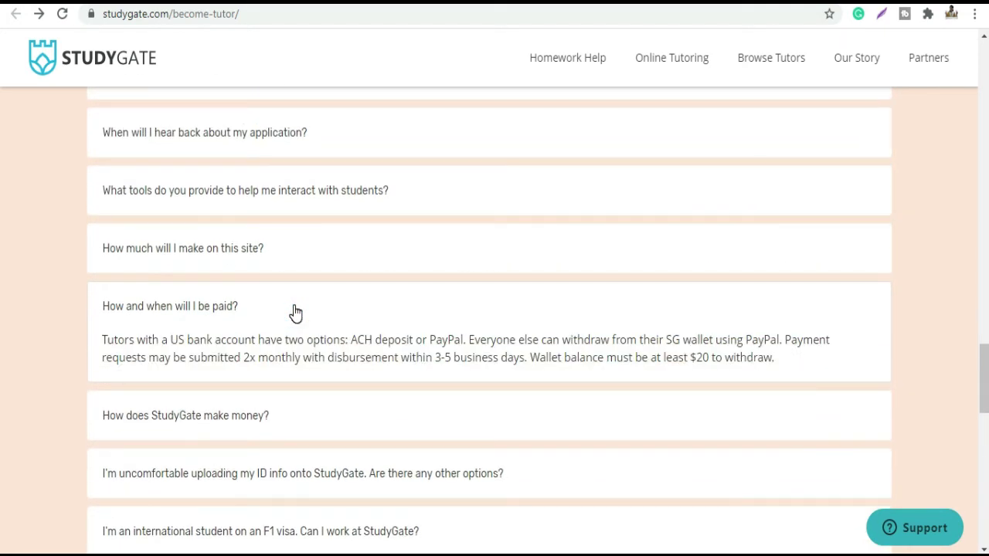
double_click(444, 341)
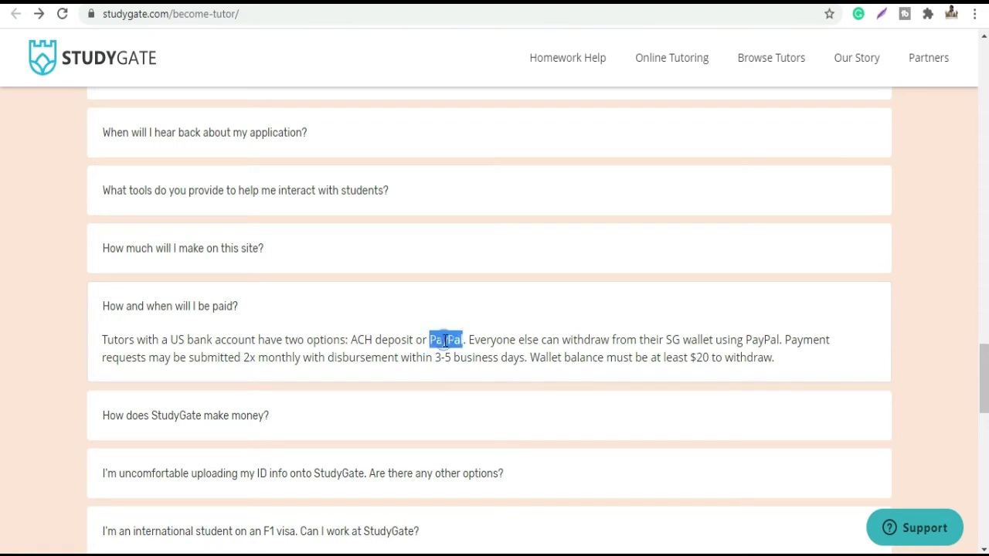
click(445, 341)
click(369, 338)
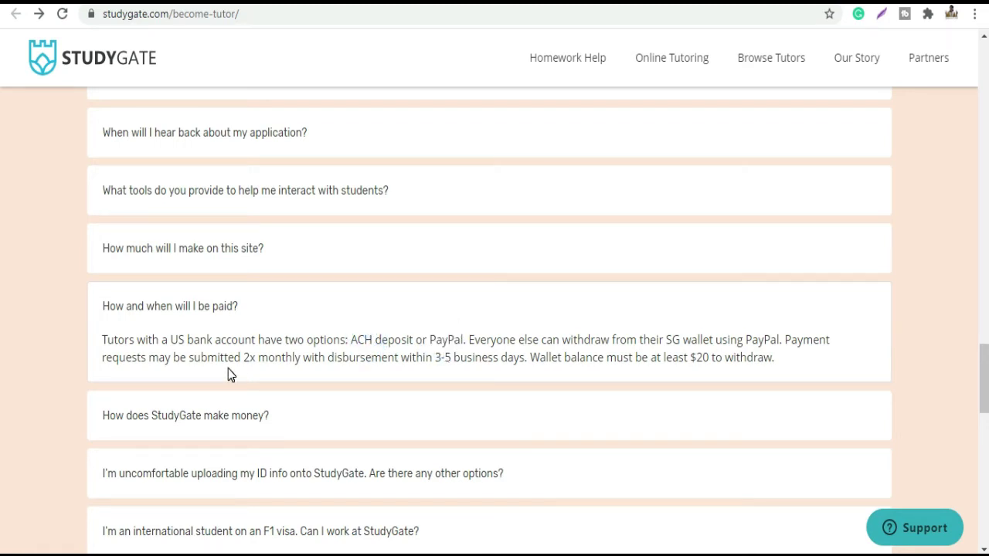